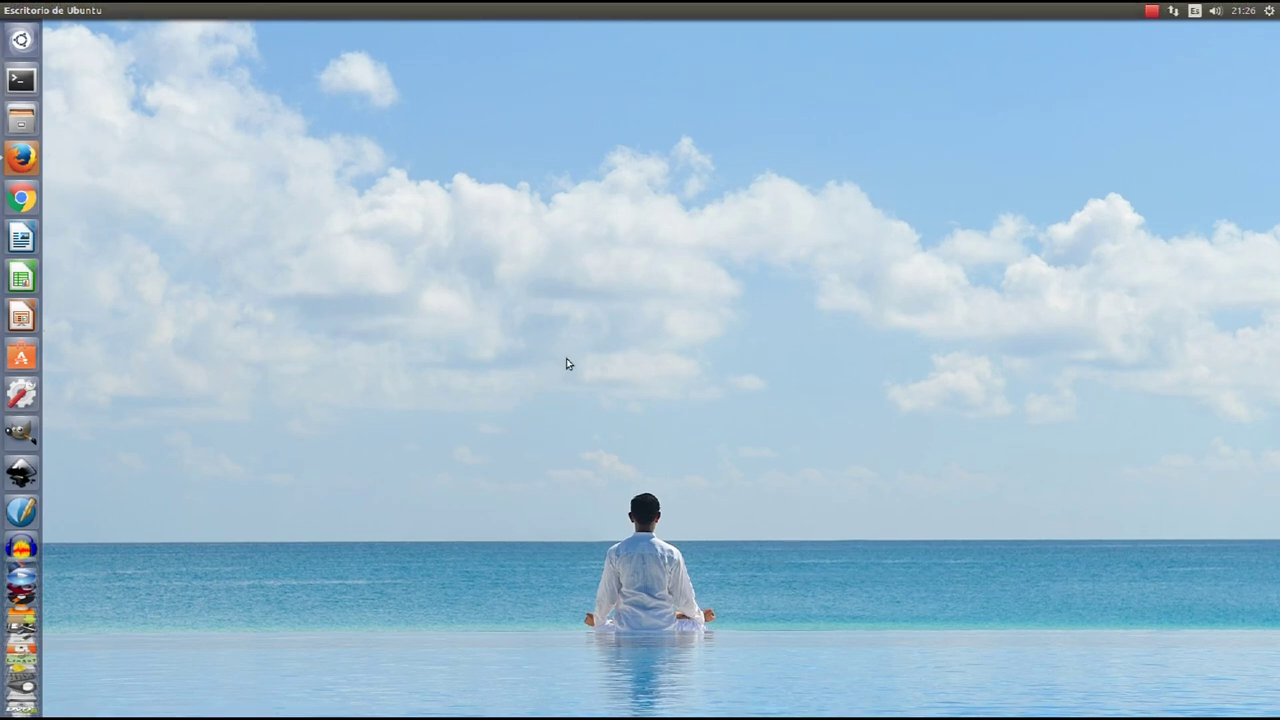
# - Examine the stream details in the Listen2MyRadio control panel in Firefox, including the account name and stream type
pyautogui.click(22, 158)
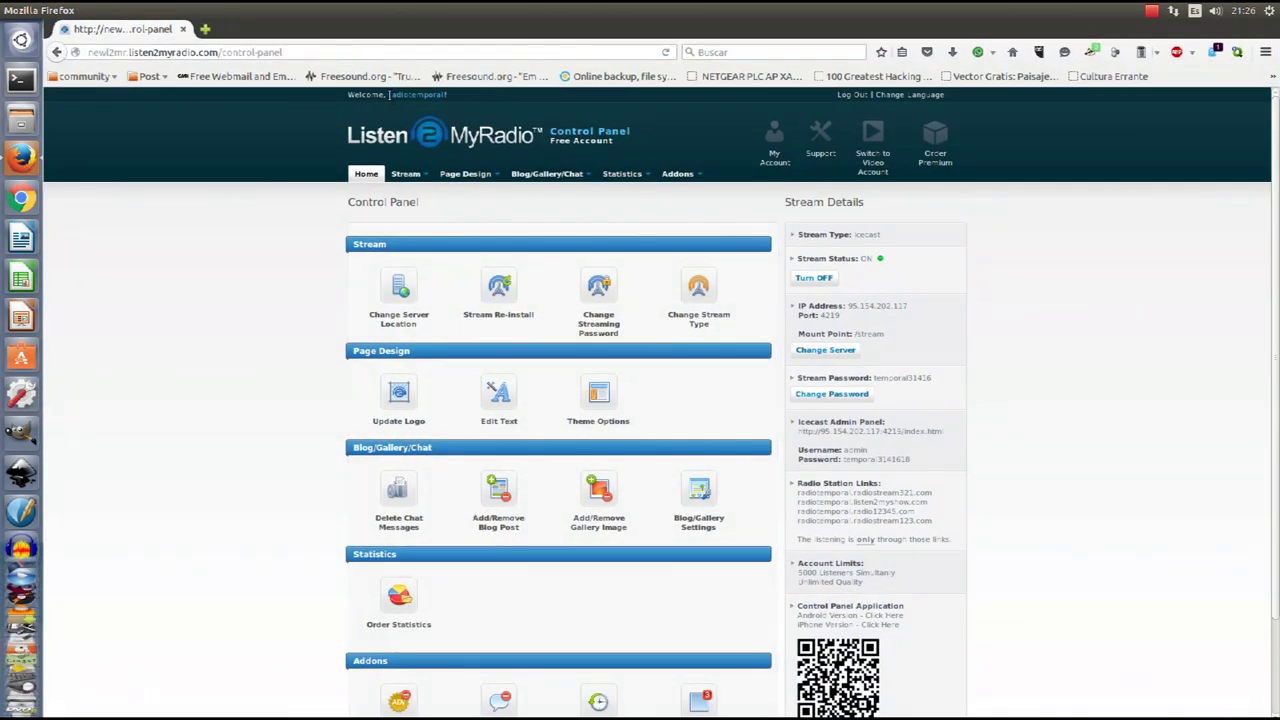
pyautogui.moveTo(390, 94); pyautogui.dragTo(445, 92)
pyautogui.click(1222, 280)
pyautogui.moveTo(797, 235); pyautogui.dragTo(856, 236)
pyautogui.click(882, 239)
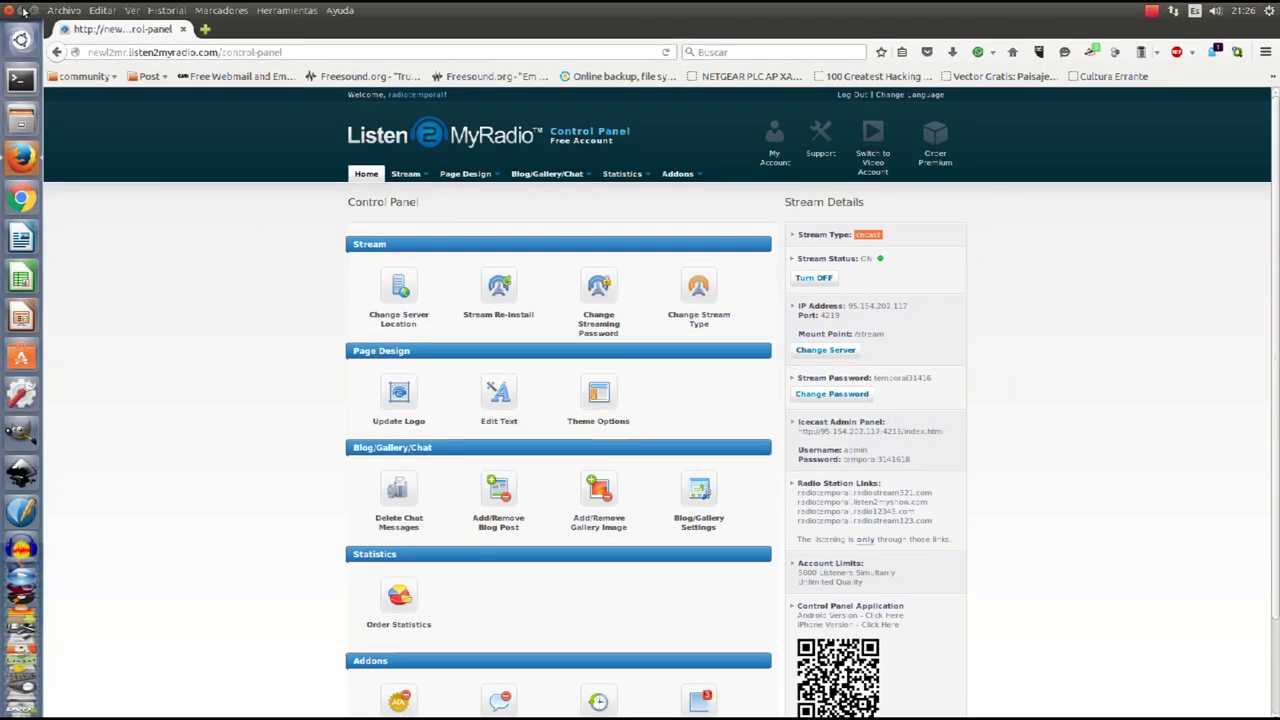
pyautogui.click(24, 10)
pyautogui.click(22, 160)
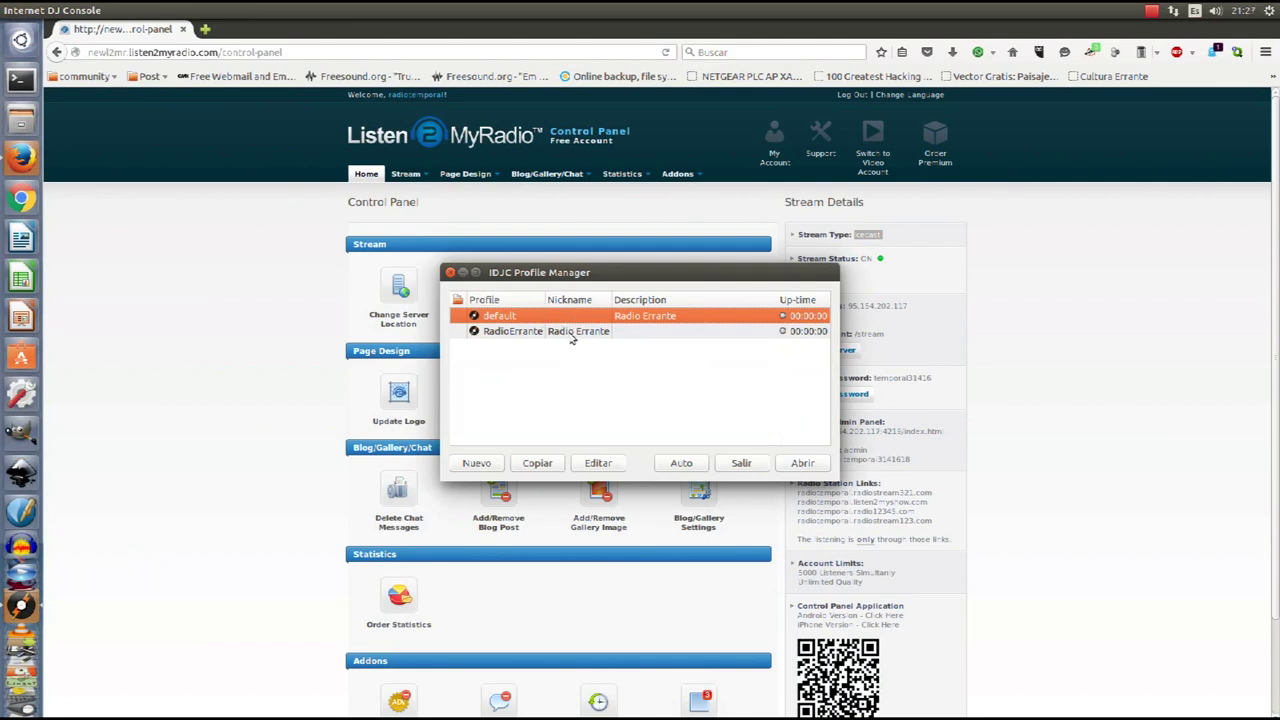
# - Create a new IDJC profile named Temporal with nickname "radio temporal" and description "didáctica"
pyautogui.click(572, 334)
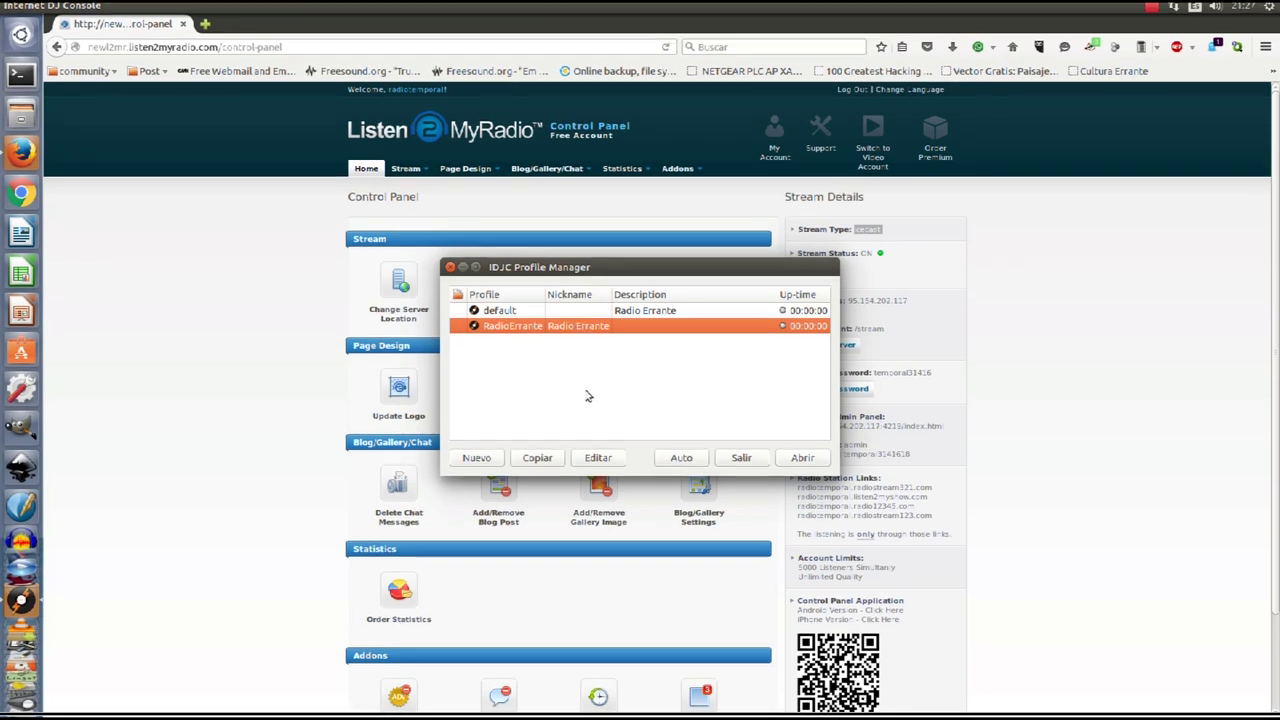
pyautogui.click(477, 457)
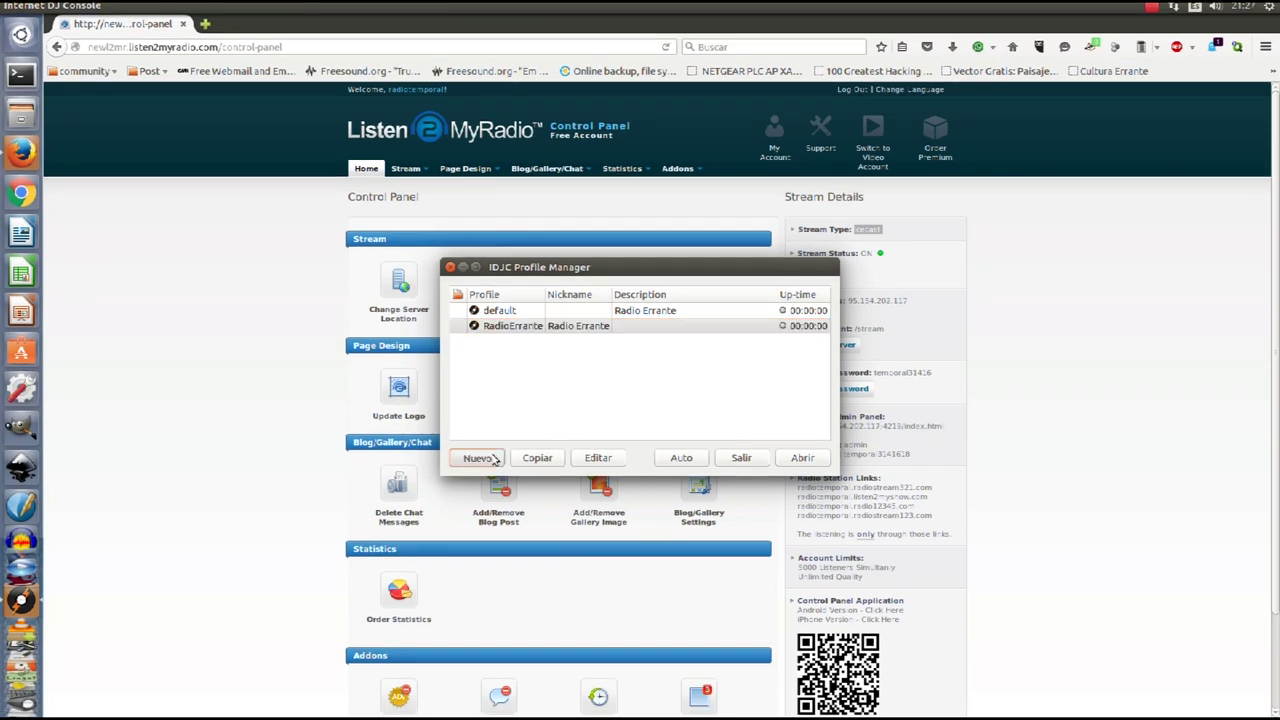
pyautogui.write('Temporal')
pyautogui.press('Tab')
pyautogui.press('Tab')
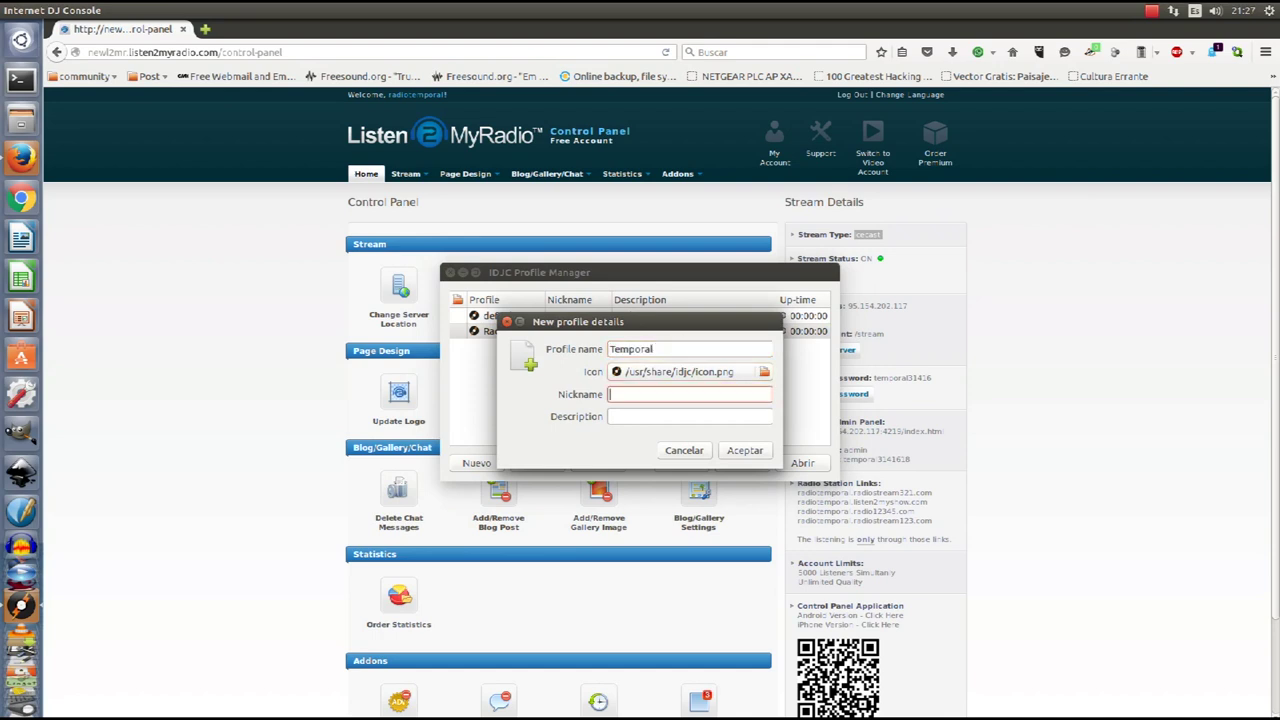
pyautogui.write('radio temporal')
pyautogui.click(689, 416)
pyautogui.write('didáctic')
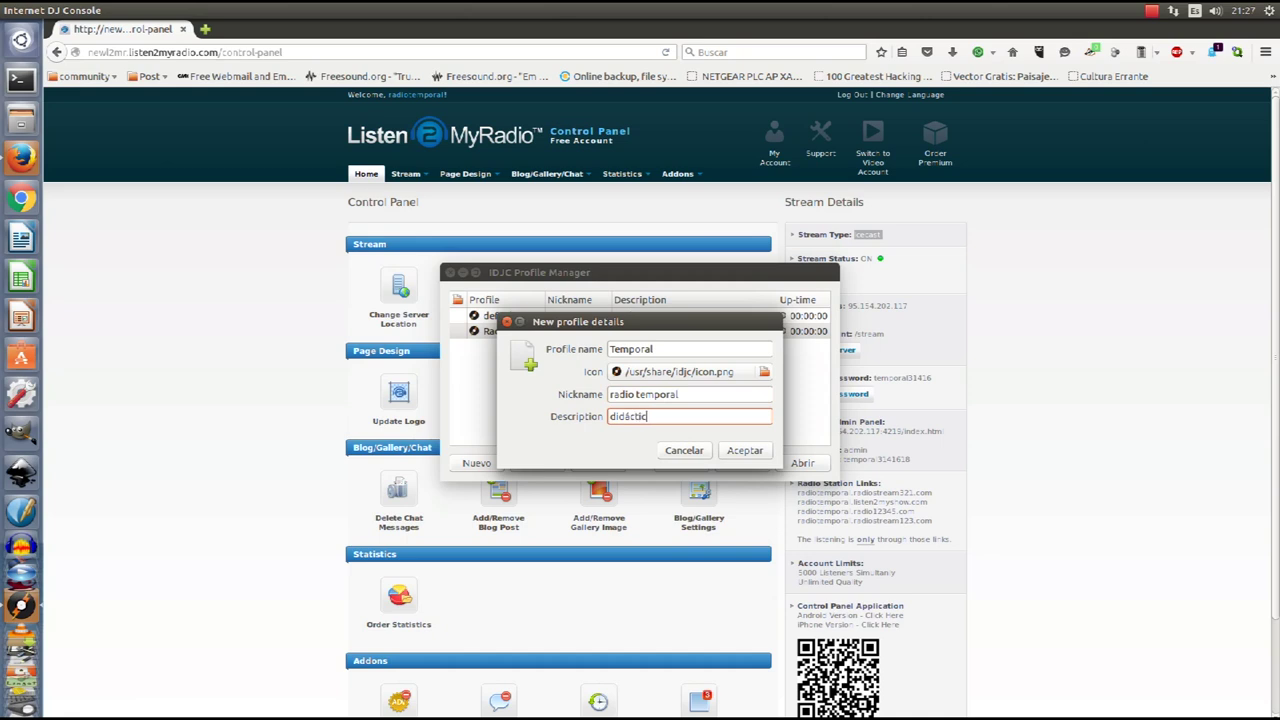
pyautogui.write('a')
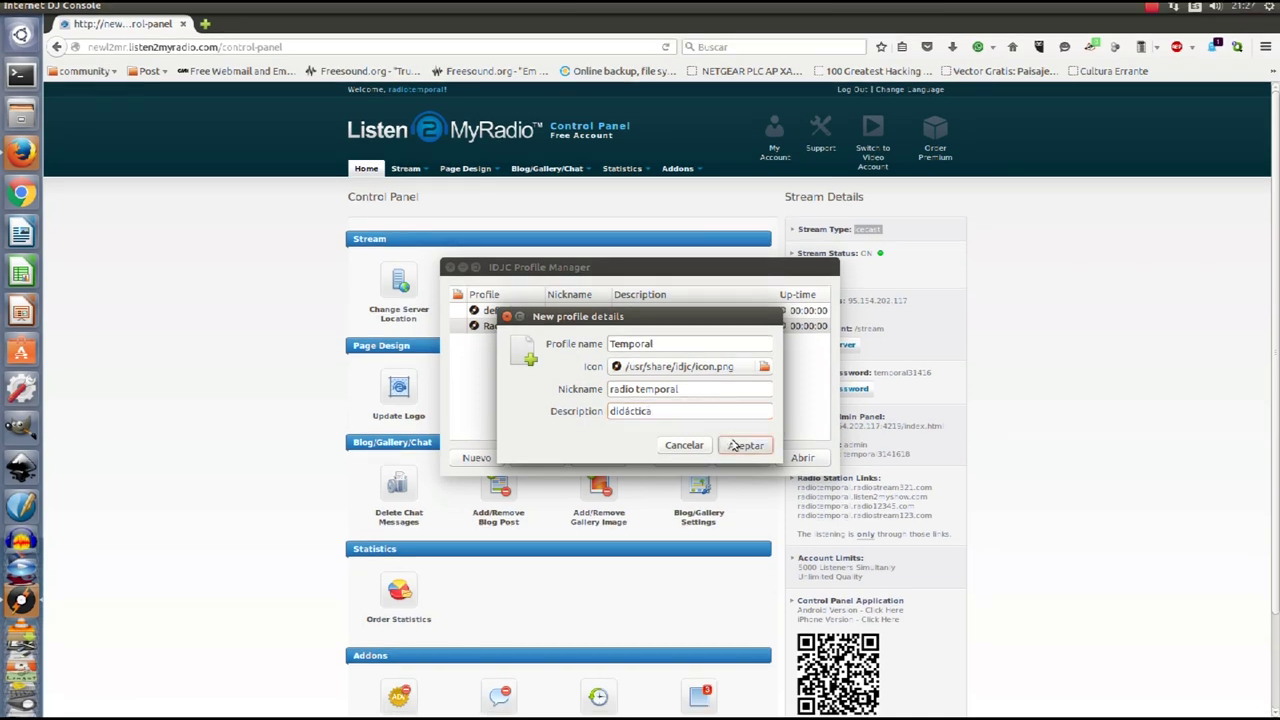
pyautogui.click(735, 445)
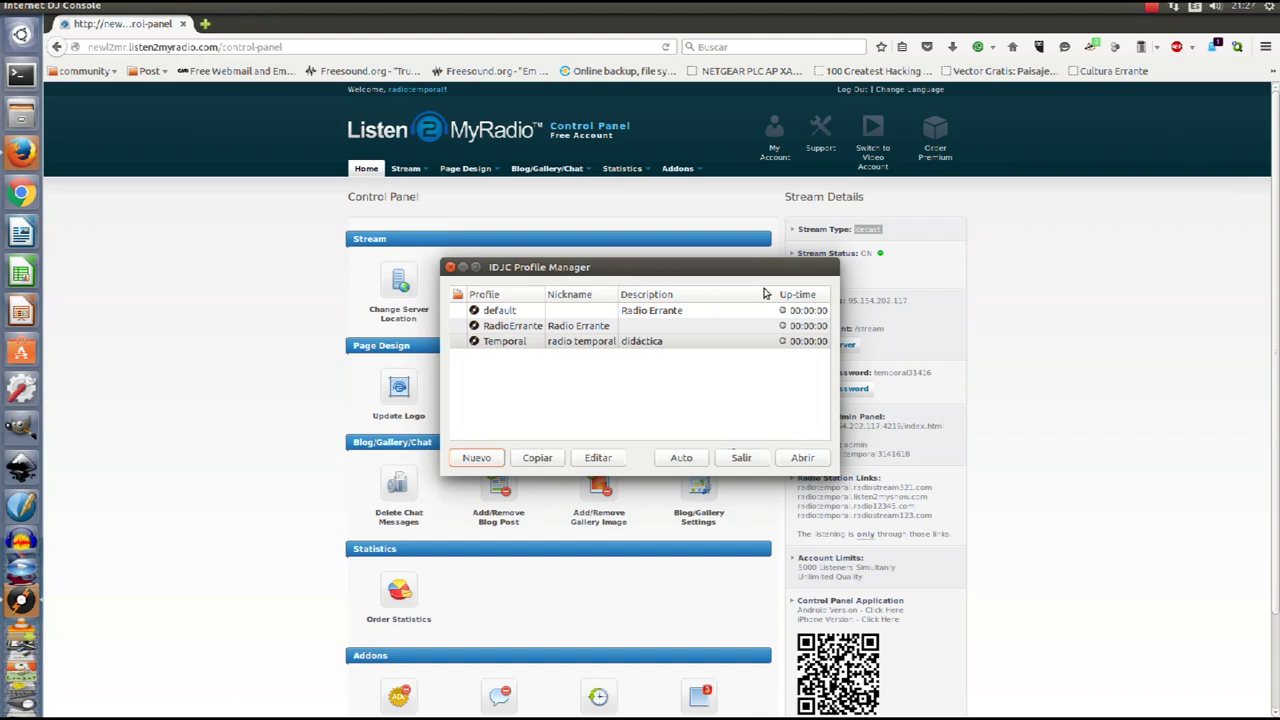
# - Open the Temporal profile and maximize its console window
pyautogui.click(757, 342)
pyautogui.click(805, 457)
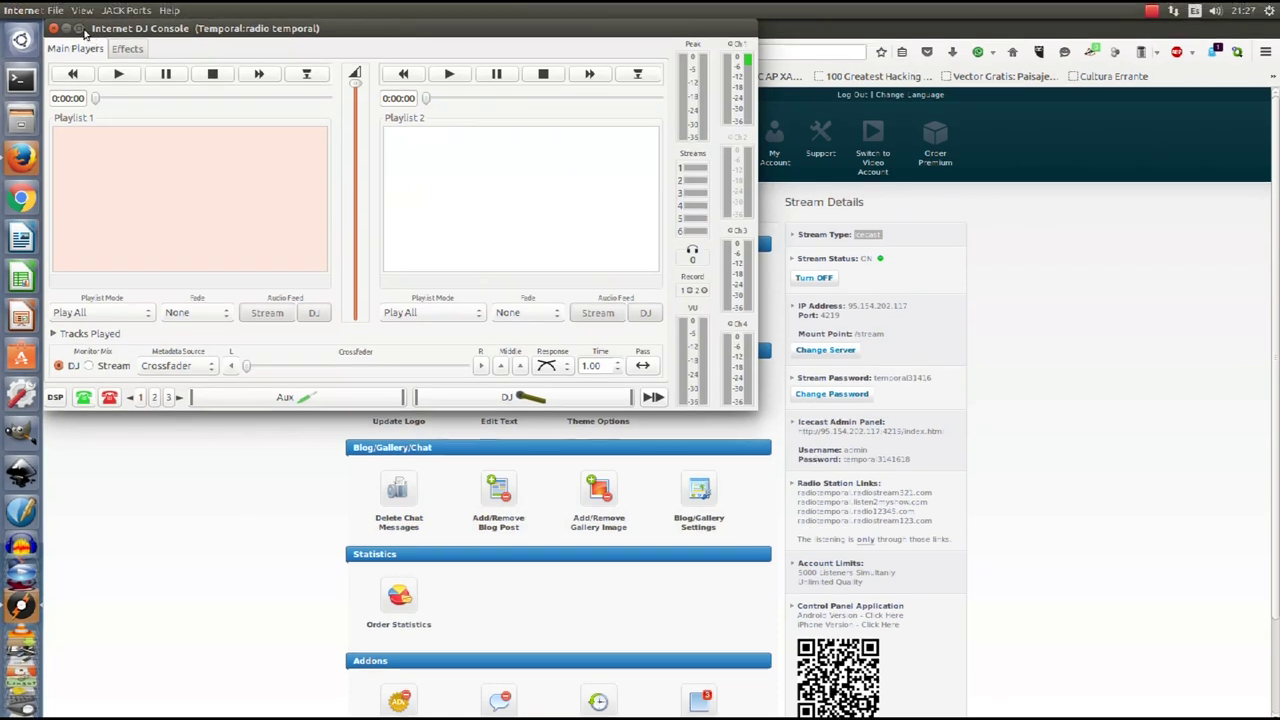
pyautogui.click(81, 29)
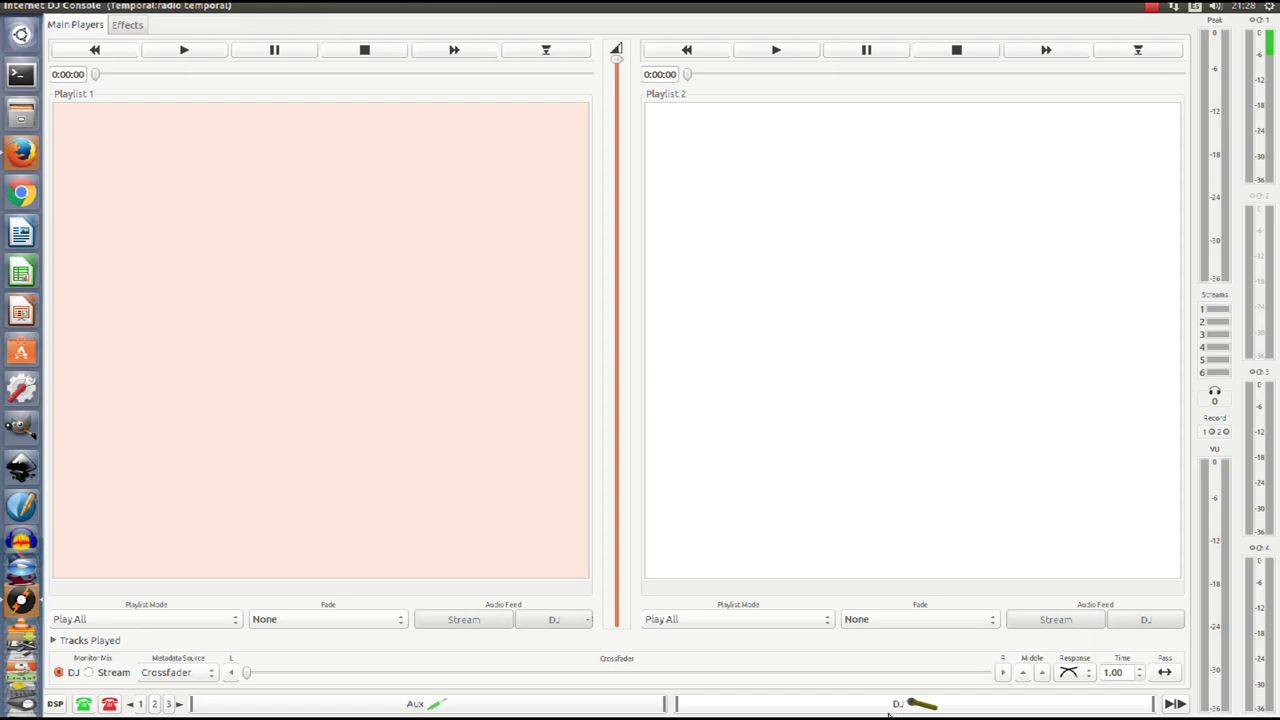
# - Open the output settings, expand the configuration of stream 1 and include stream 1 in the group controls
pyautogui.click(84, 12)
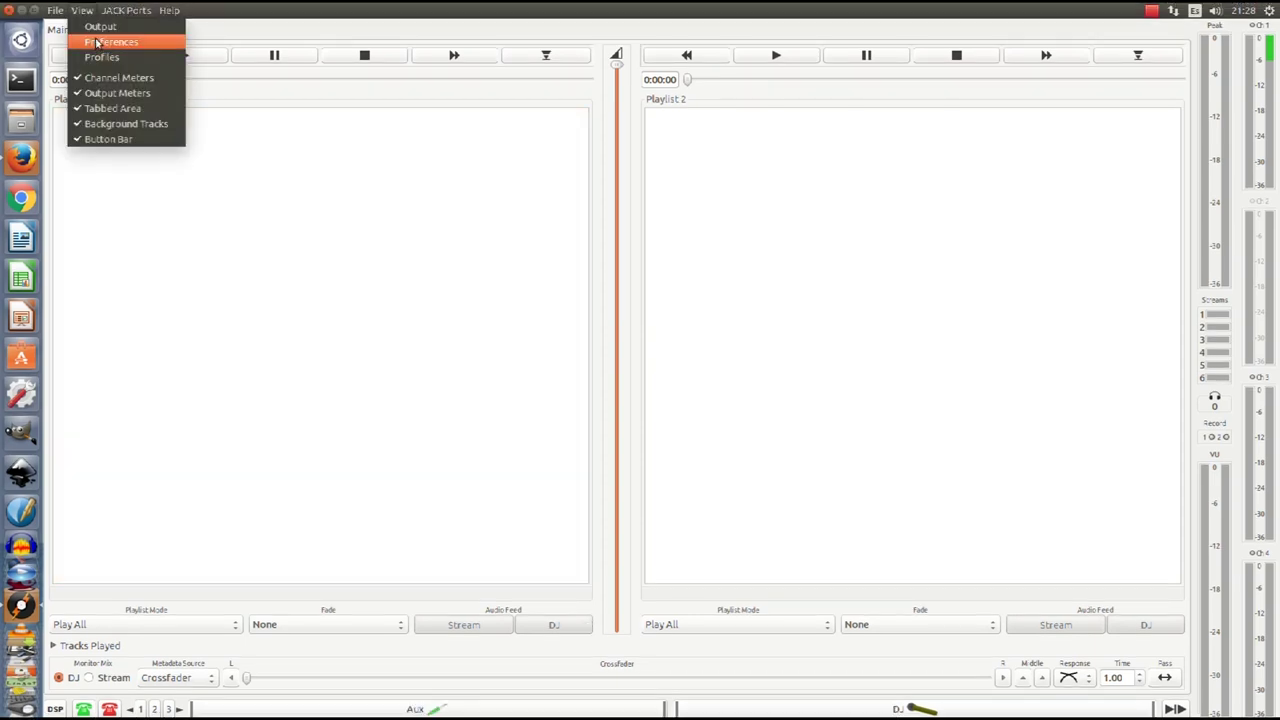
pyautogui.click(317, 260)
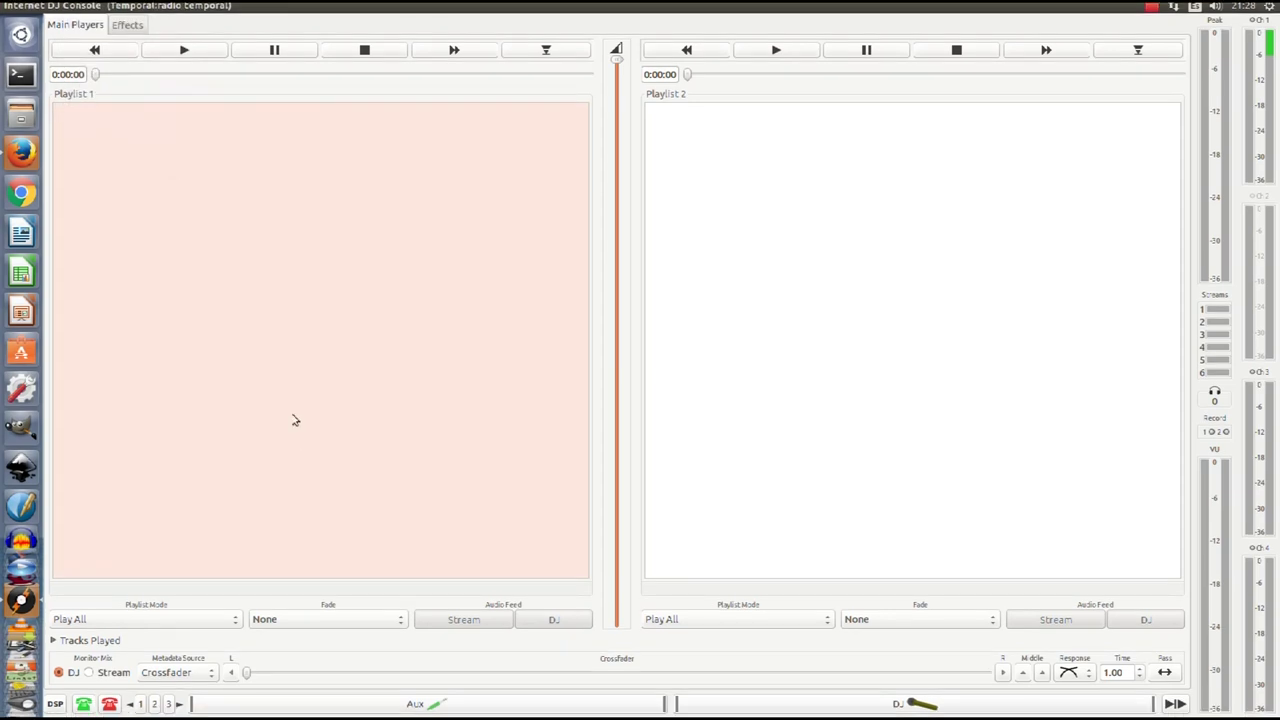
pyautogui.click(84, 11)
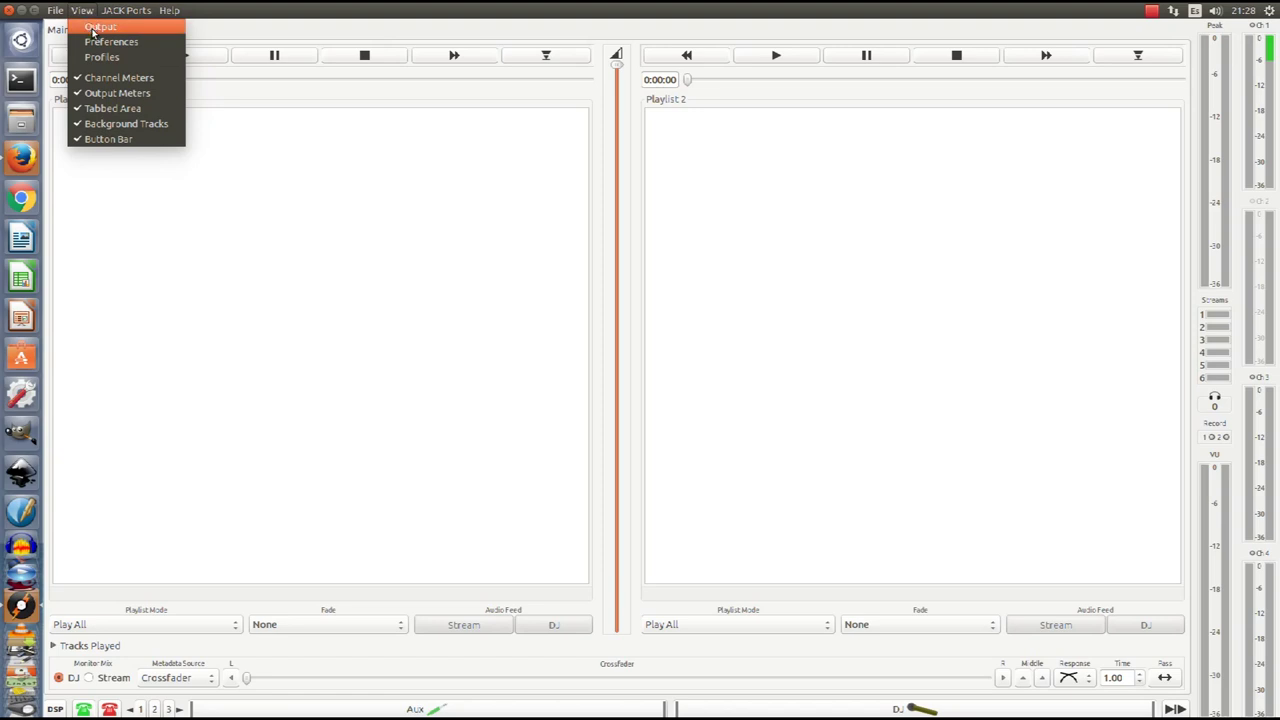
pyautogui.click(93, 32)
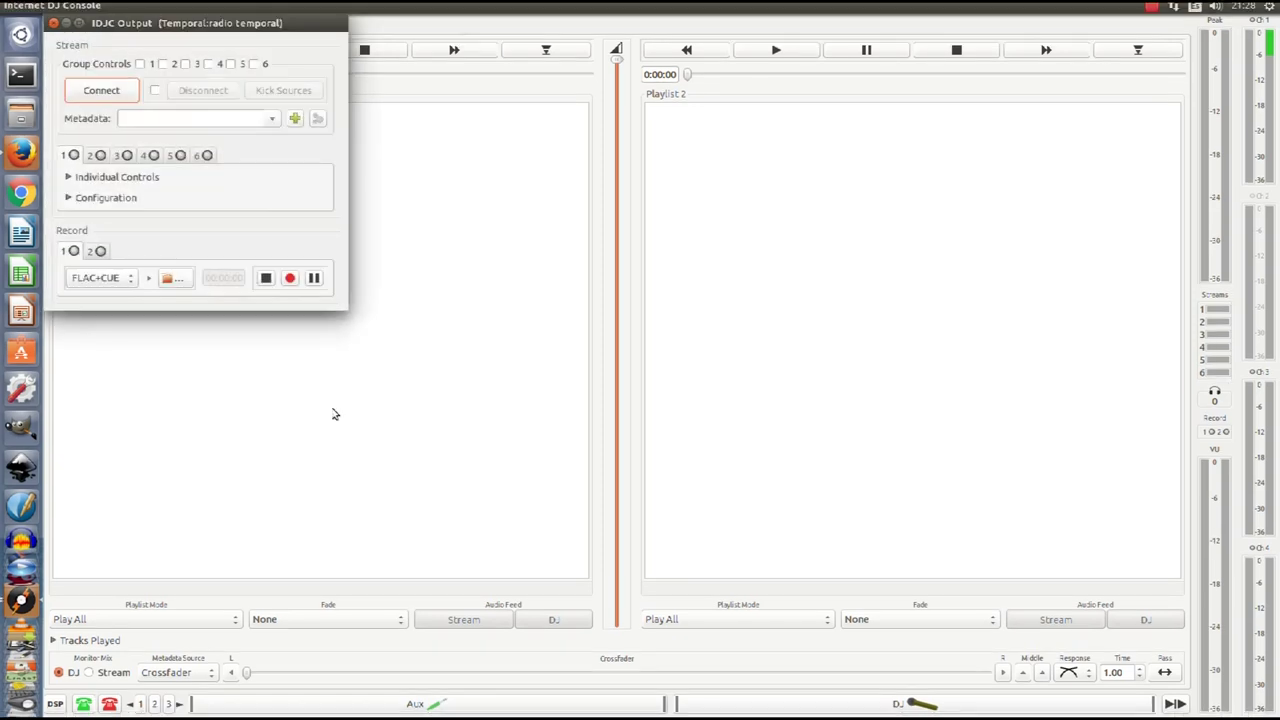
pyautogui.moveTo(237, 31); pyautogui.dragTo(556, 177)
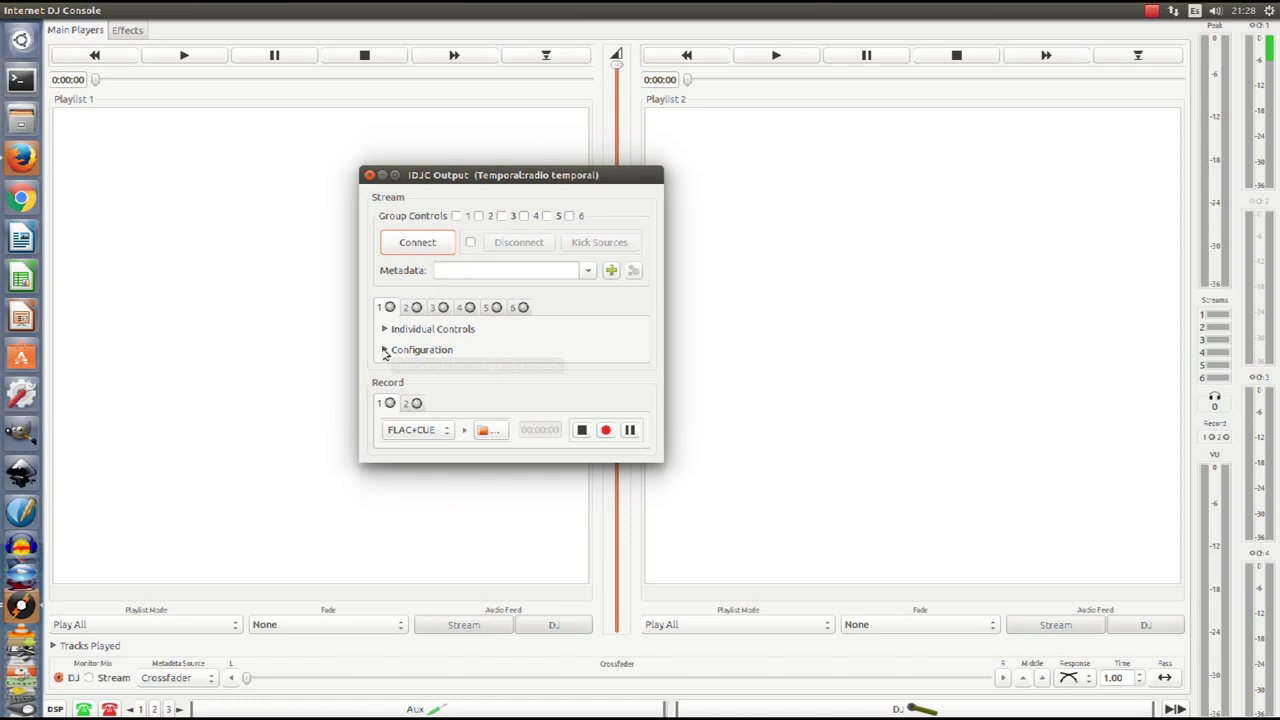
pyautogui.click(385, 350)
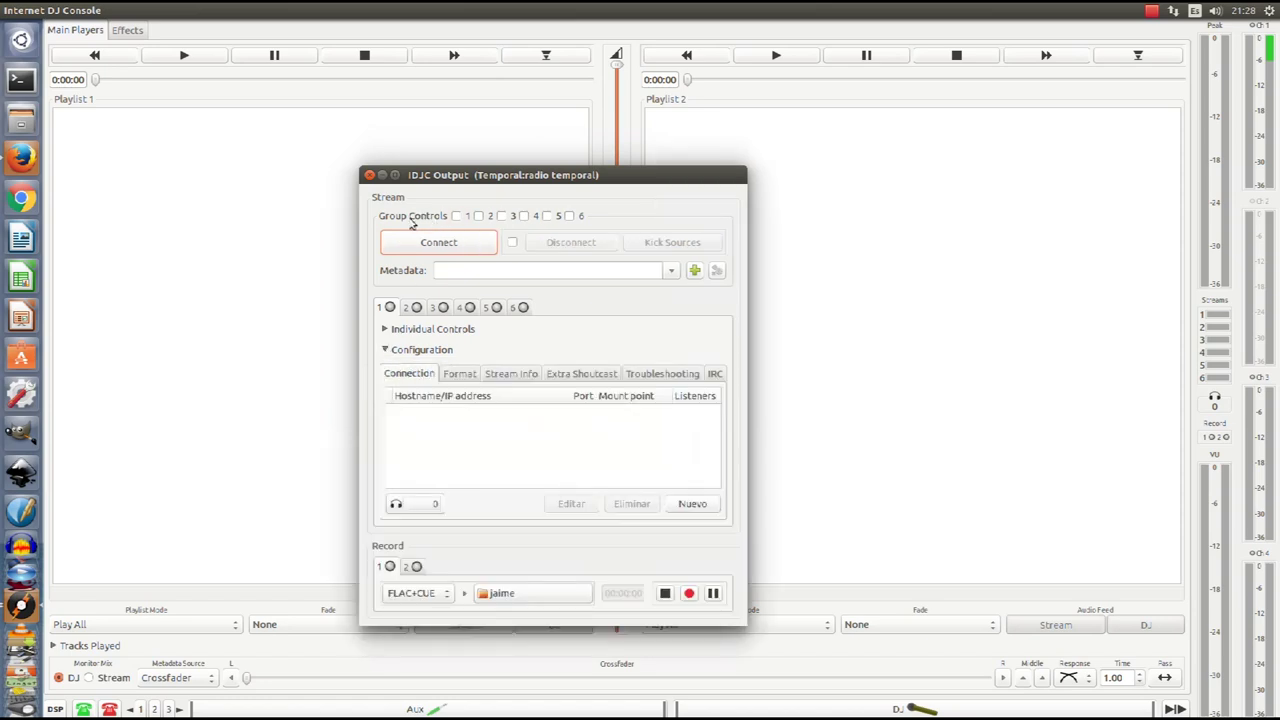
pyautogui.click(456, 216)
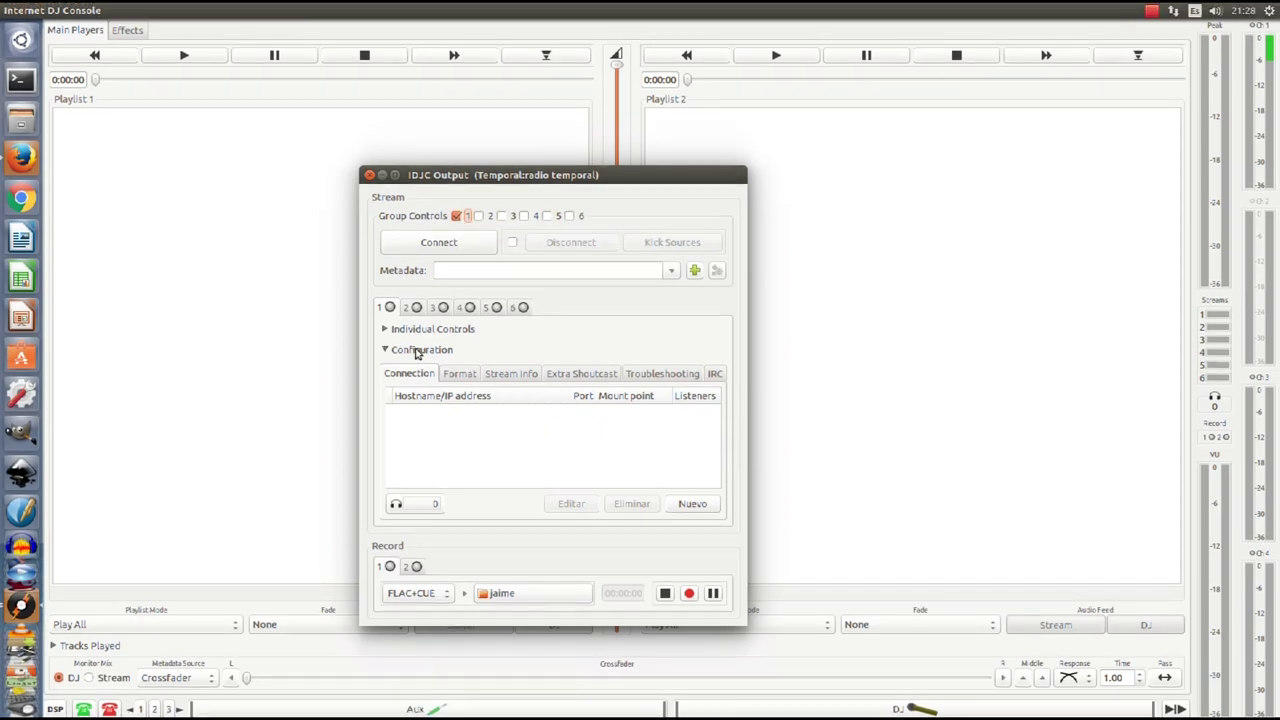
# - Set stream 1's format to MPEG family, MP3 codec, V 1 standard, 44100 Hz samplerate and 56 kHz bitrate
pyautogui.click(458, 369)
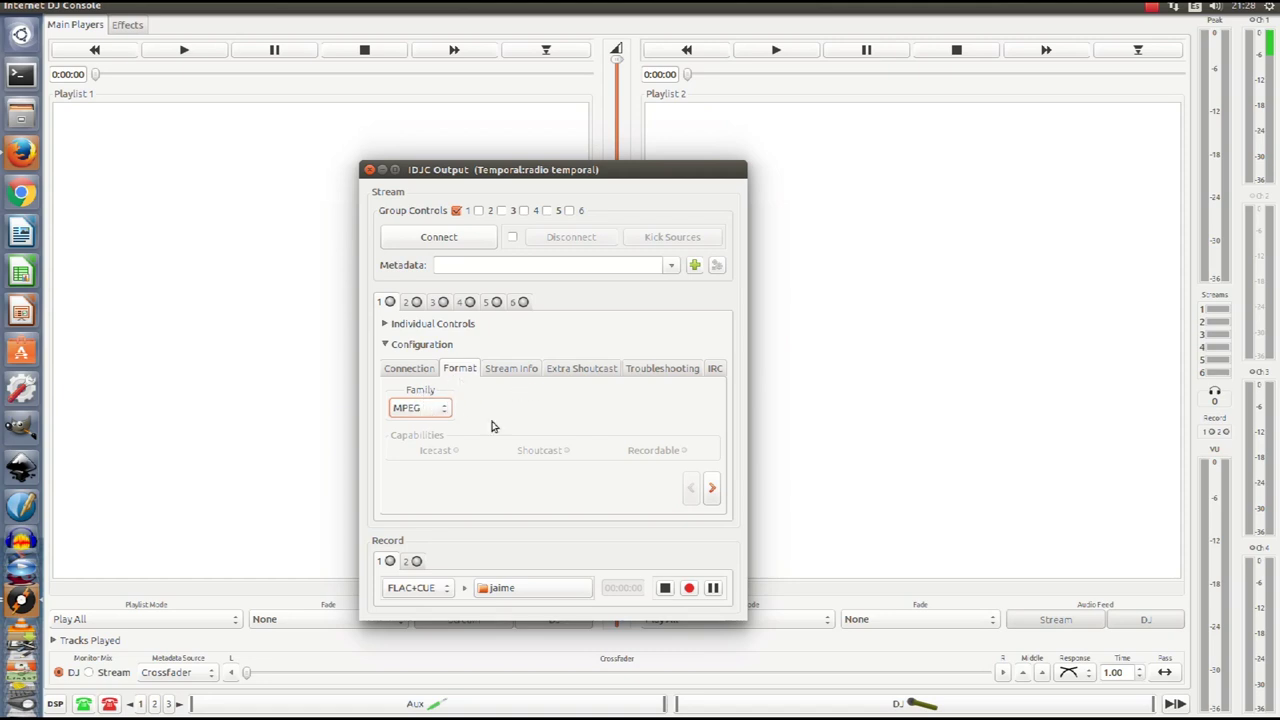
pyautogui.click(711, 498)
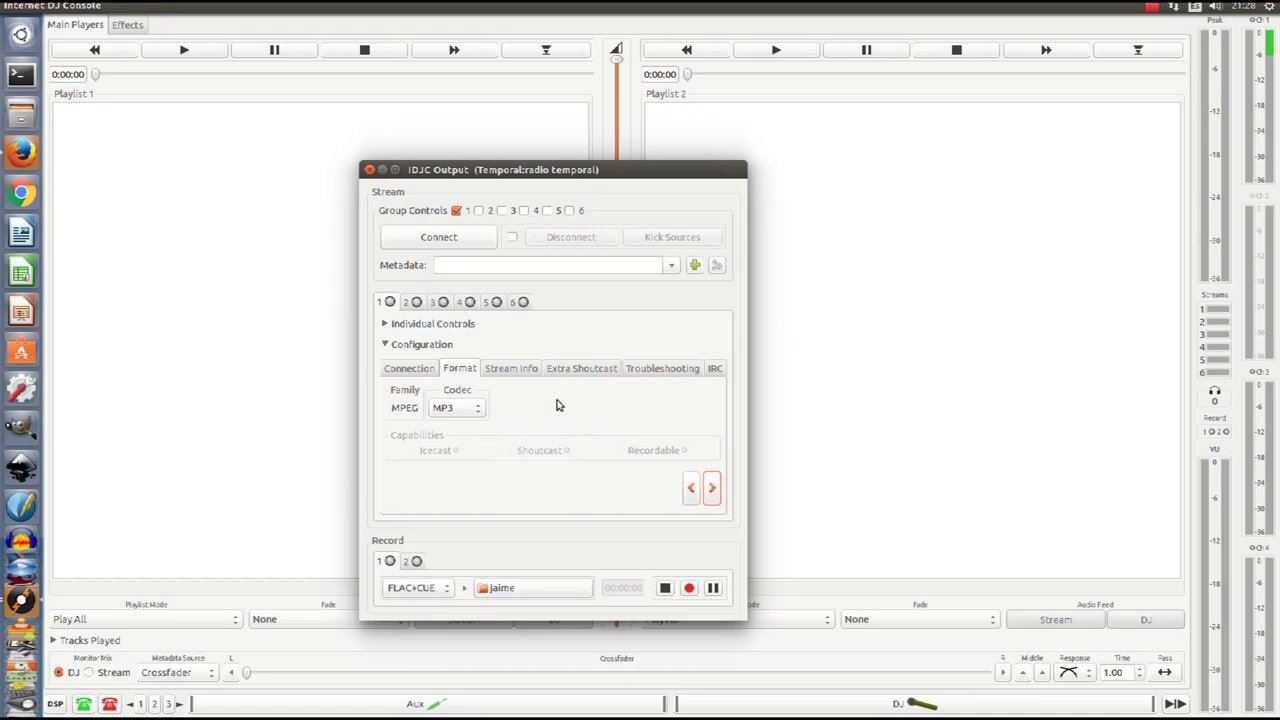
pyautogui.click(712, 488)
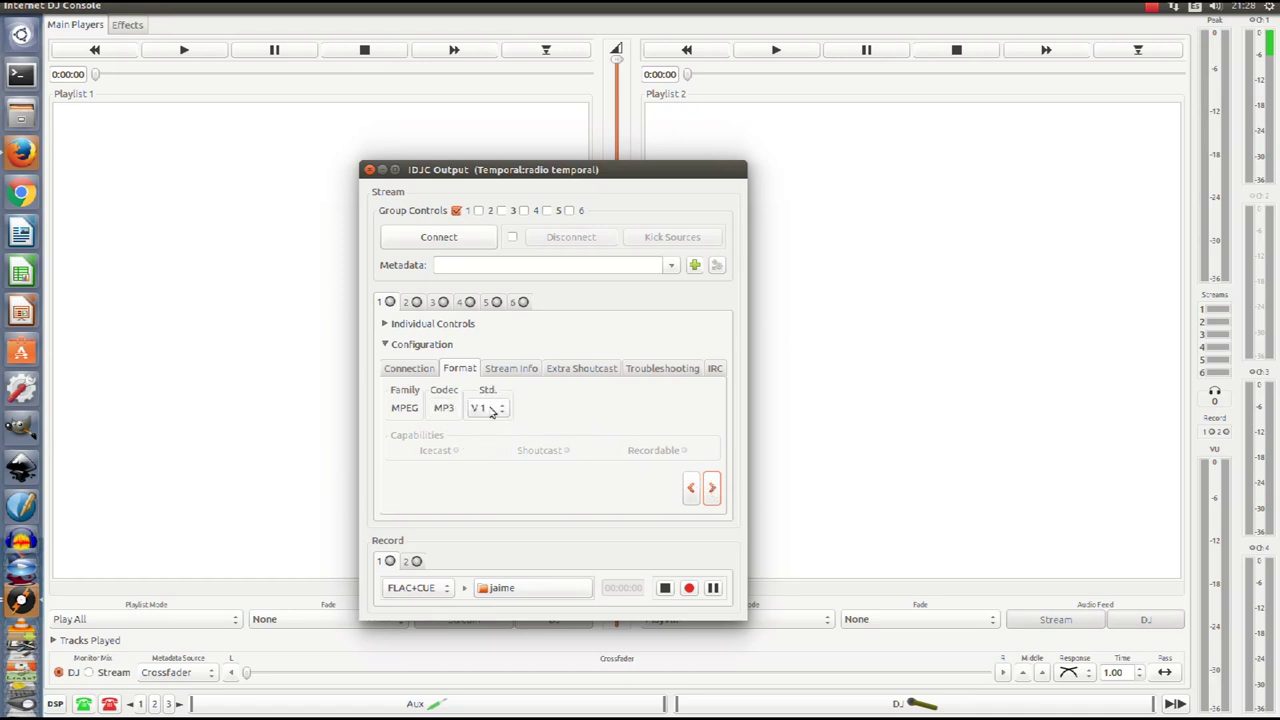
pyautogui.click(712, 488)
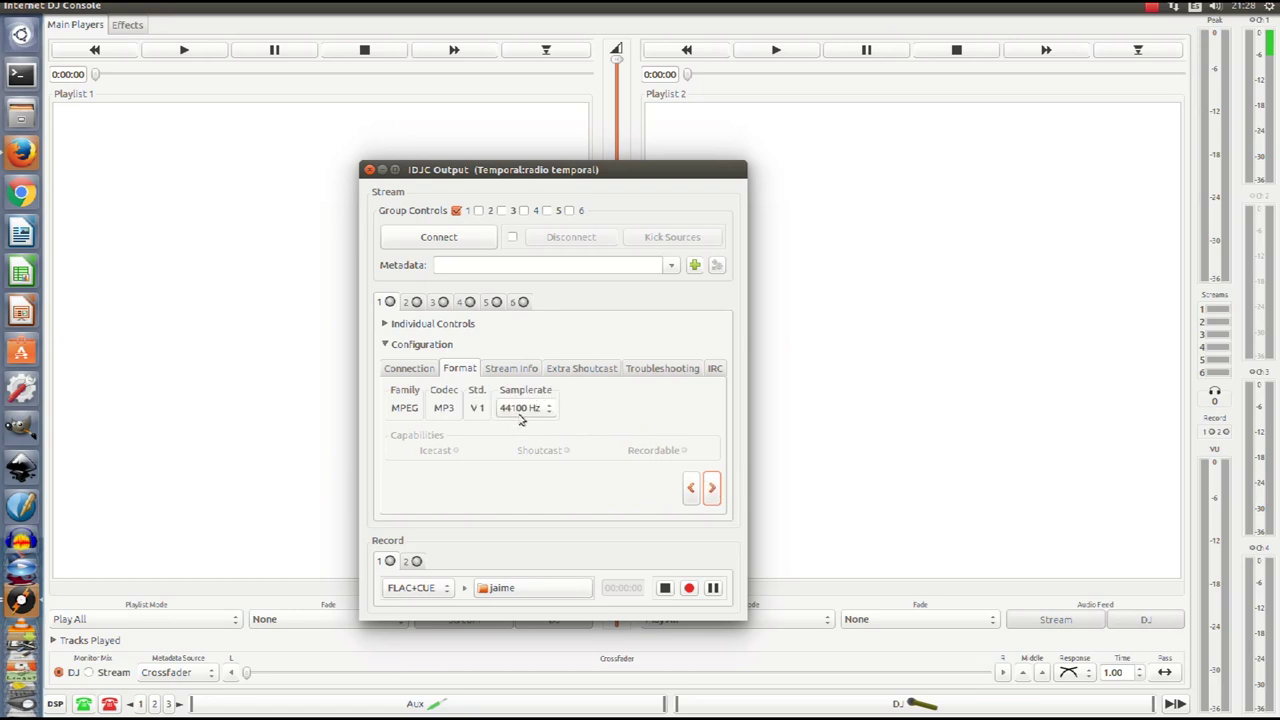
pyautogui.click(711, 492)
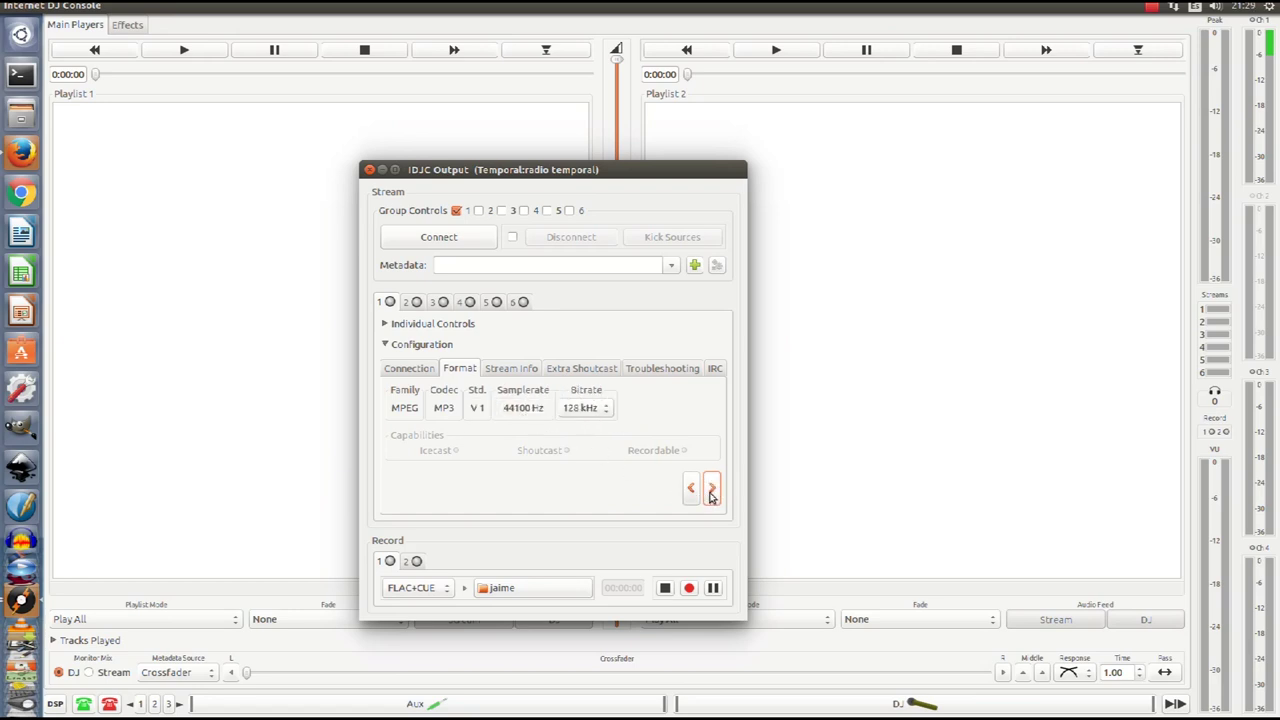
pyautogui.click(603, 409)
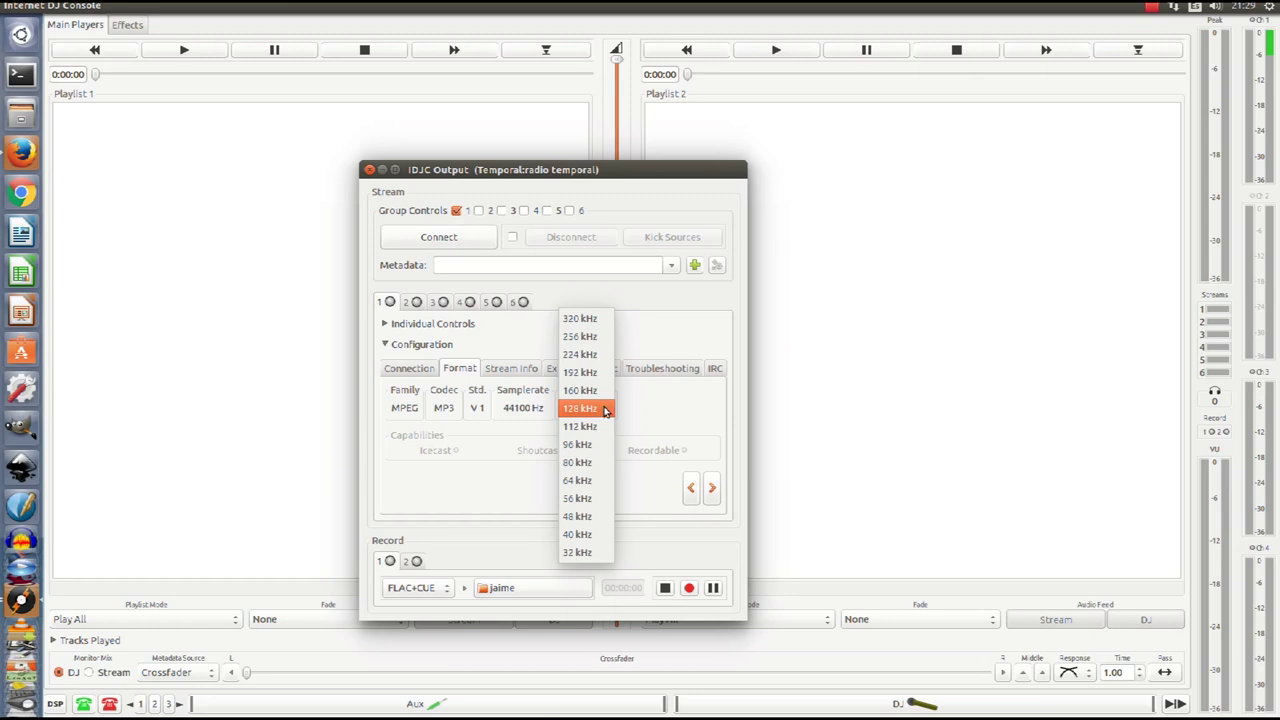
pyautogui.click(596, 498)
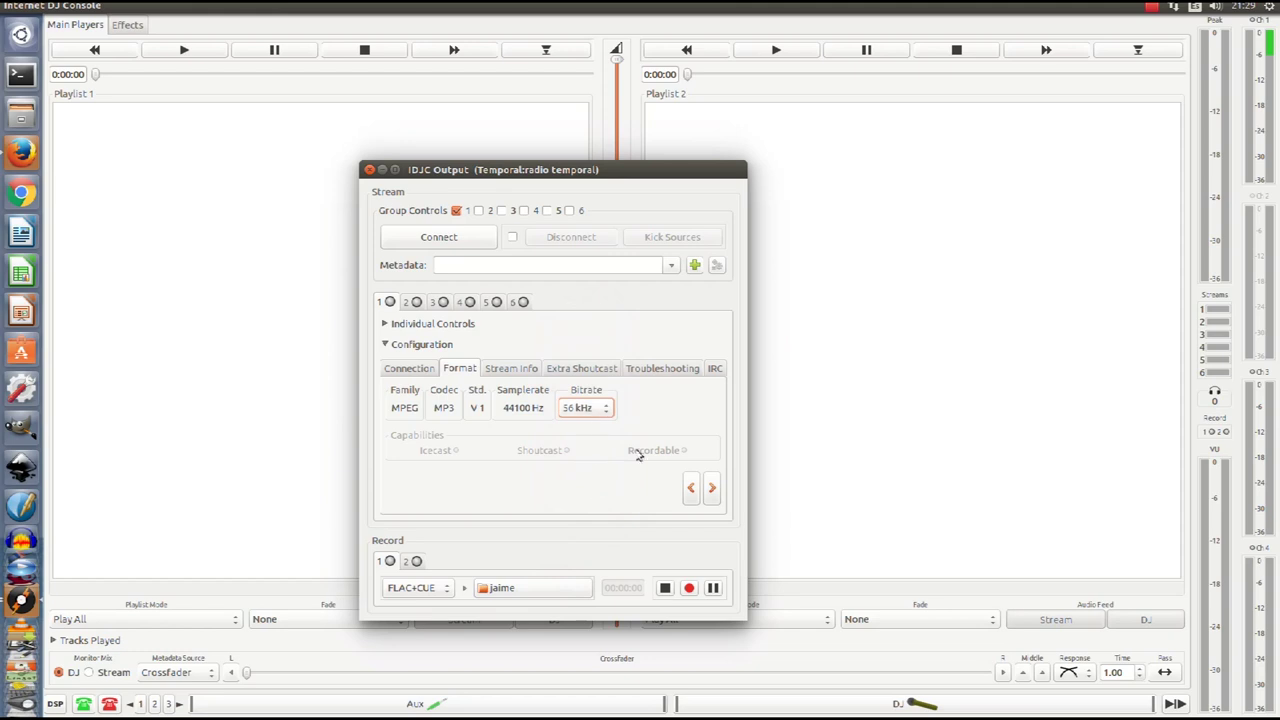
# - Choose Stereo mode, quality 2 and Latin1 metadata for stream 1's format
pyautogui.click(713, 495)
pyautogui.click(657, 407)
pyautogui.click(640, 407)
pyautogui.click(706, 489)
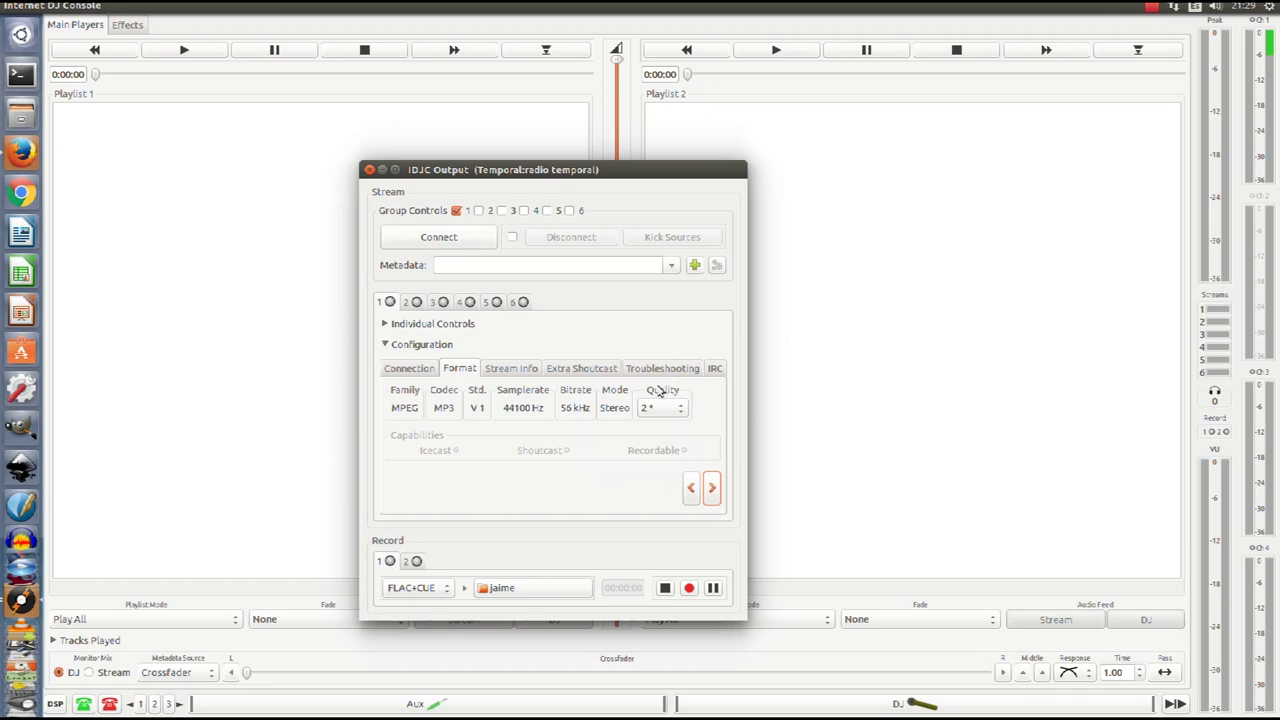
pyautogui.click(712, 489)
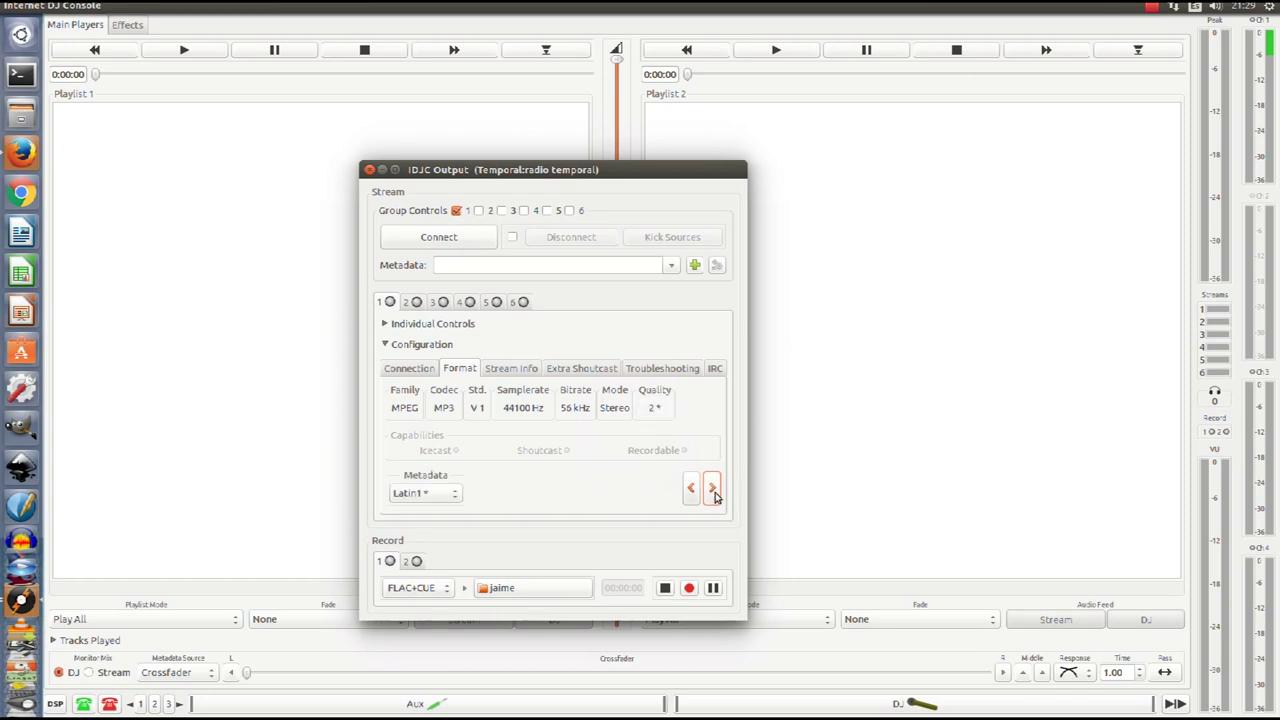
pyautogui.click(428, 493)
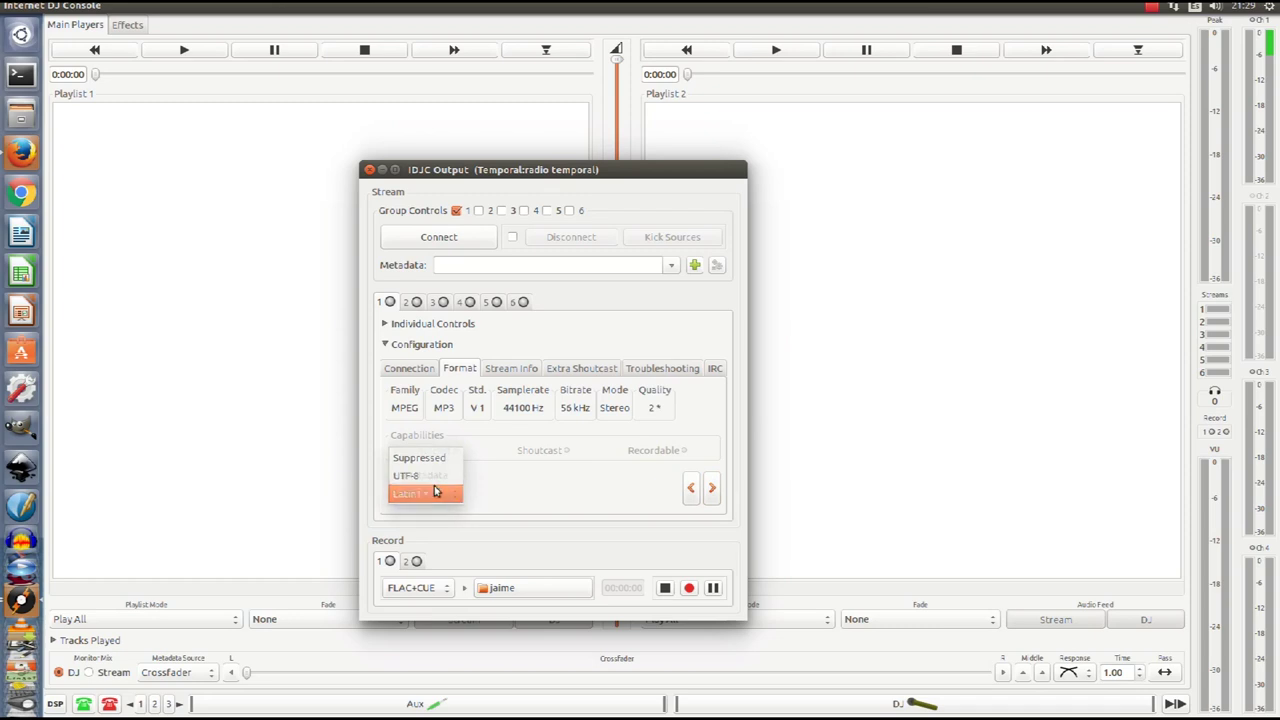
pyautogui.click(434, 492)
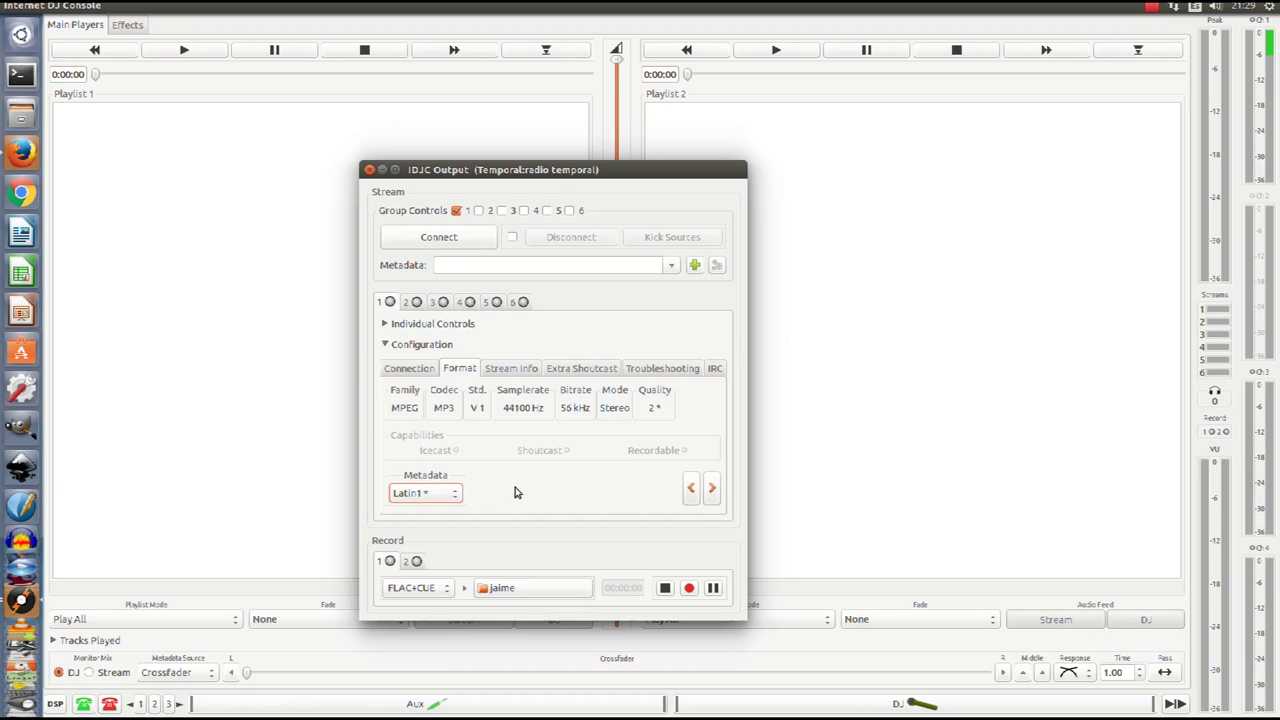
# - Complete stream 1's format with Medium resample quality and a pregain of 0 dB
pyautogui.click(712, 487)
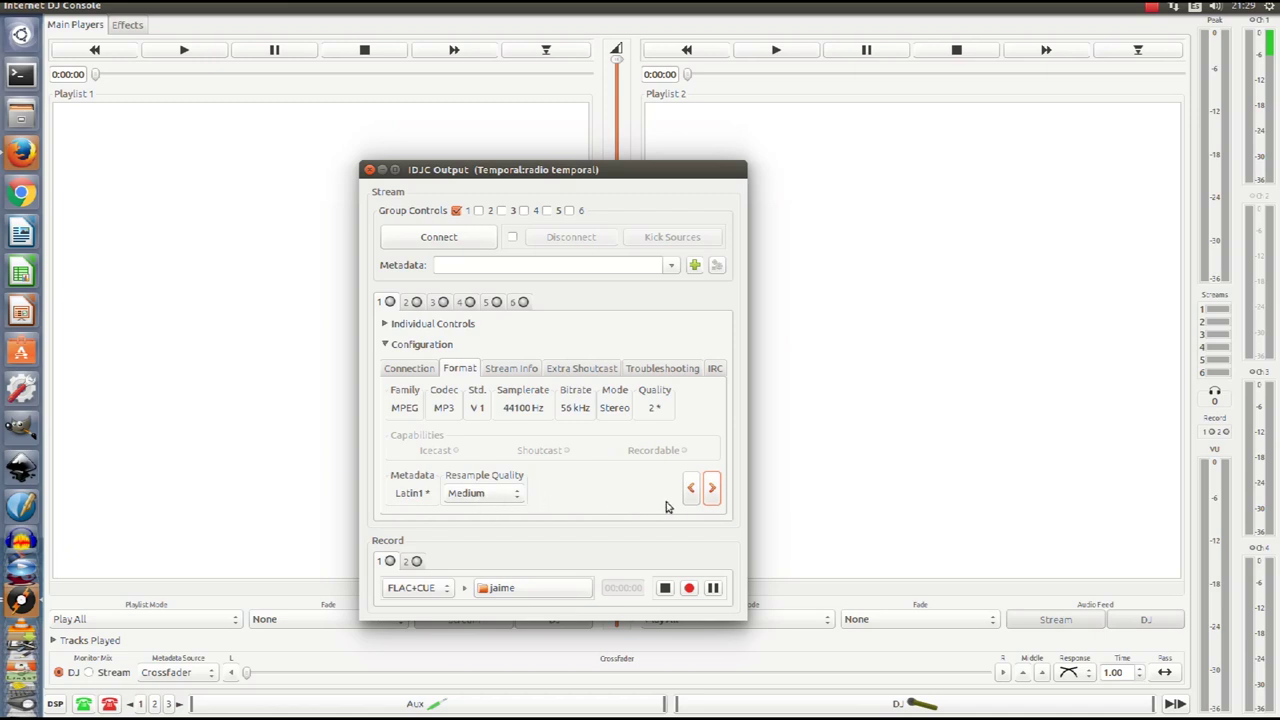
pyautogui.click(712, 487)
pyautogui.click(576, 493)
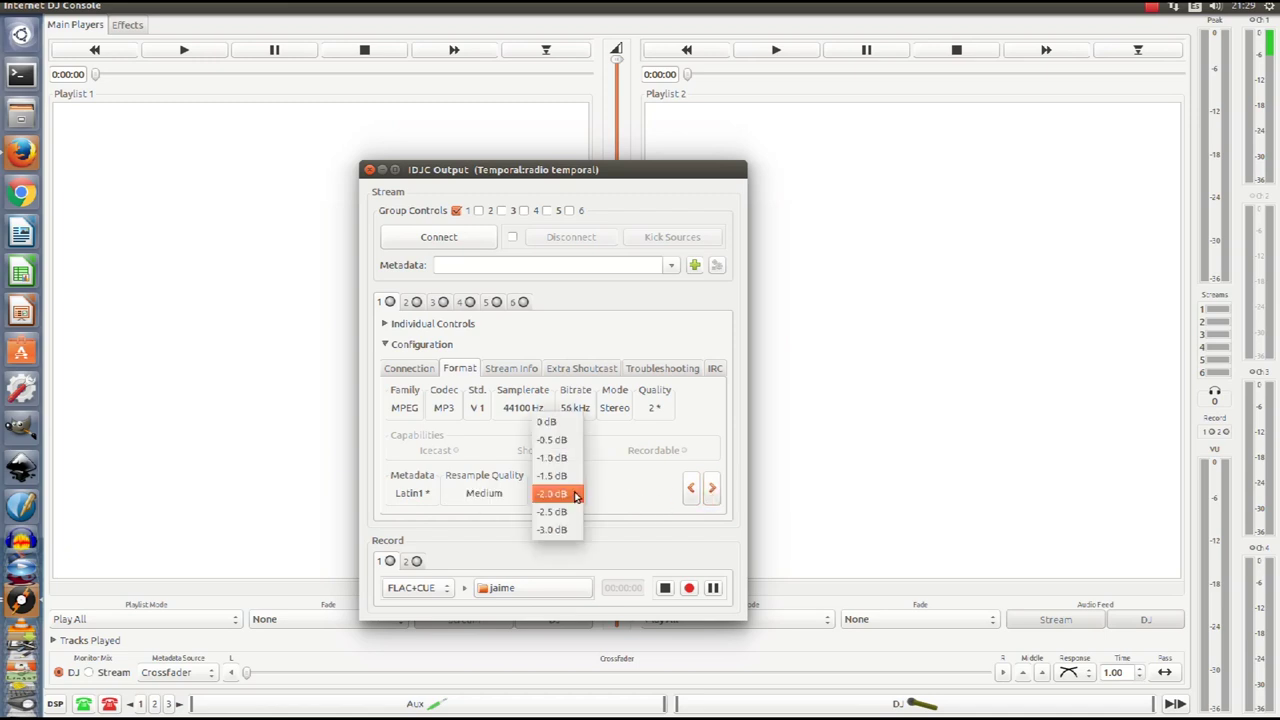
pyautogui.click(563, 428)
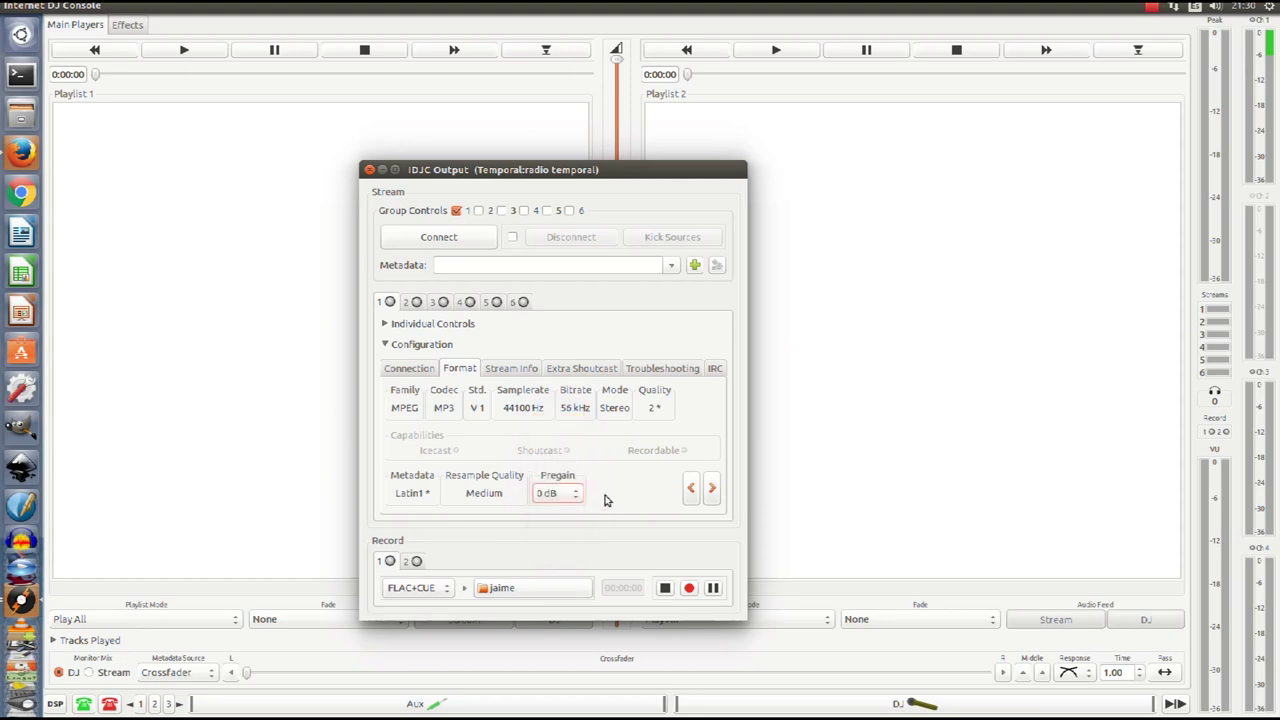
pyautogui.click(713, 489)
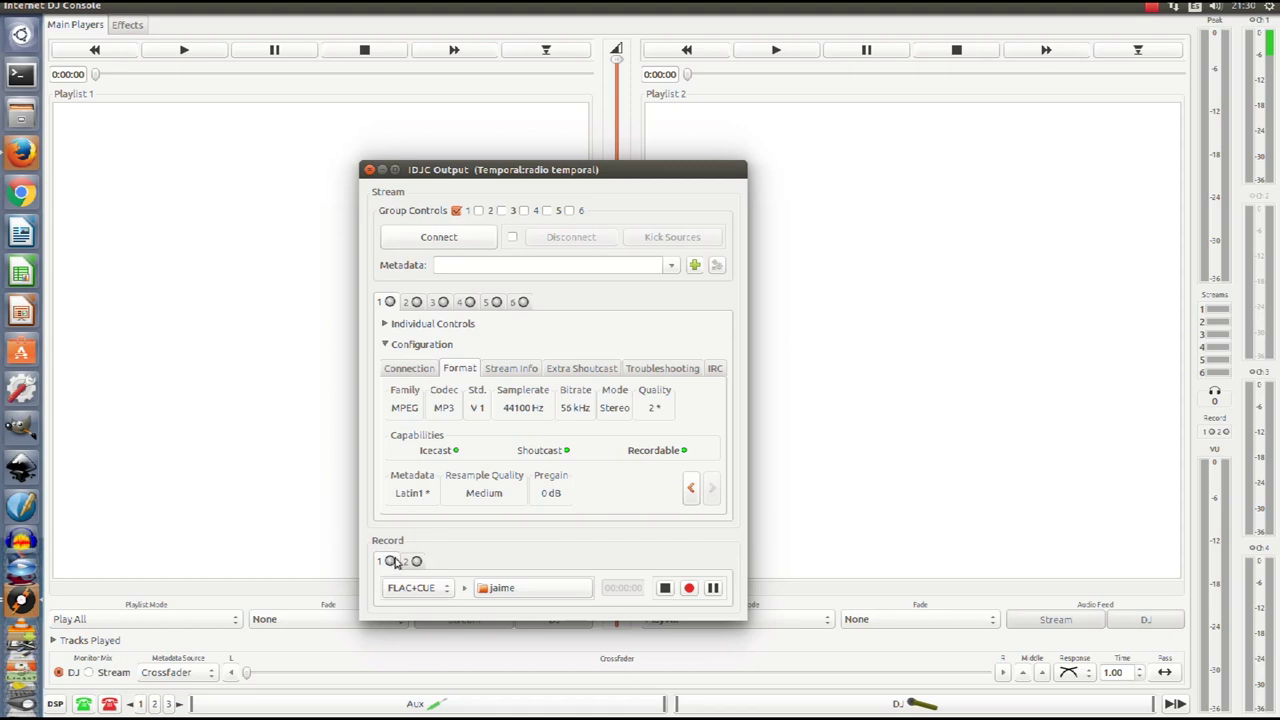
# - Set the first recorder's source to Stream 1 and bring up stream 1's connection settings
pyautogui.click(419, 591)
pyautogui.click(420, 602)
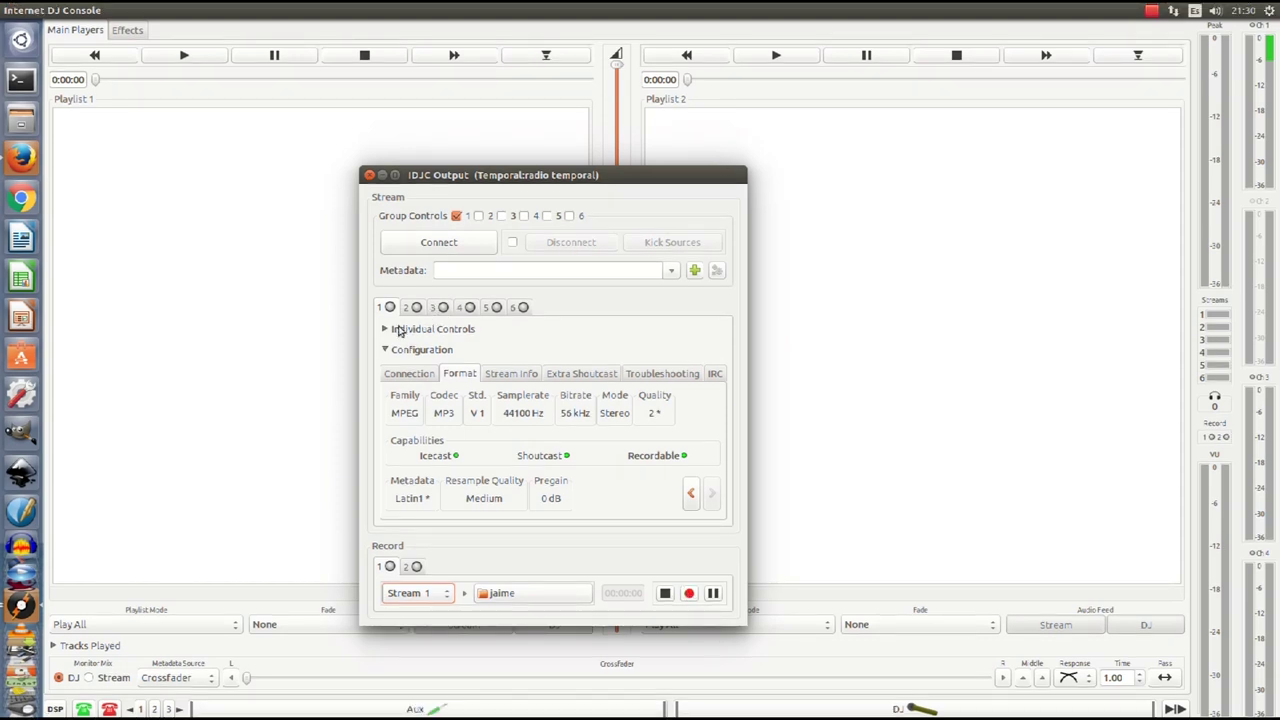
pyautogui.click(408, 369)
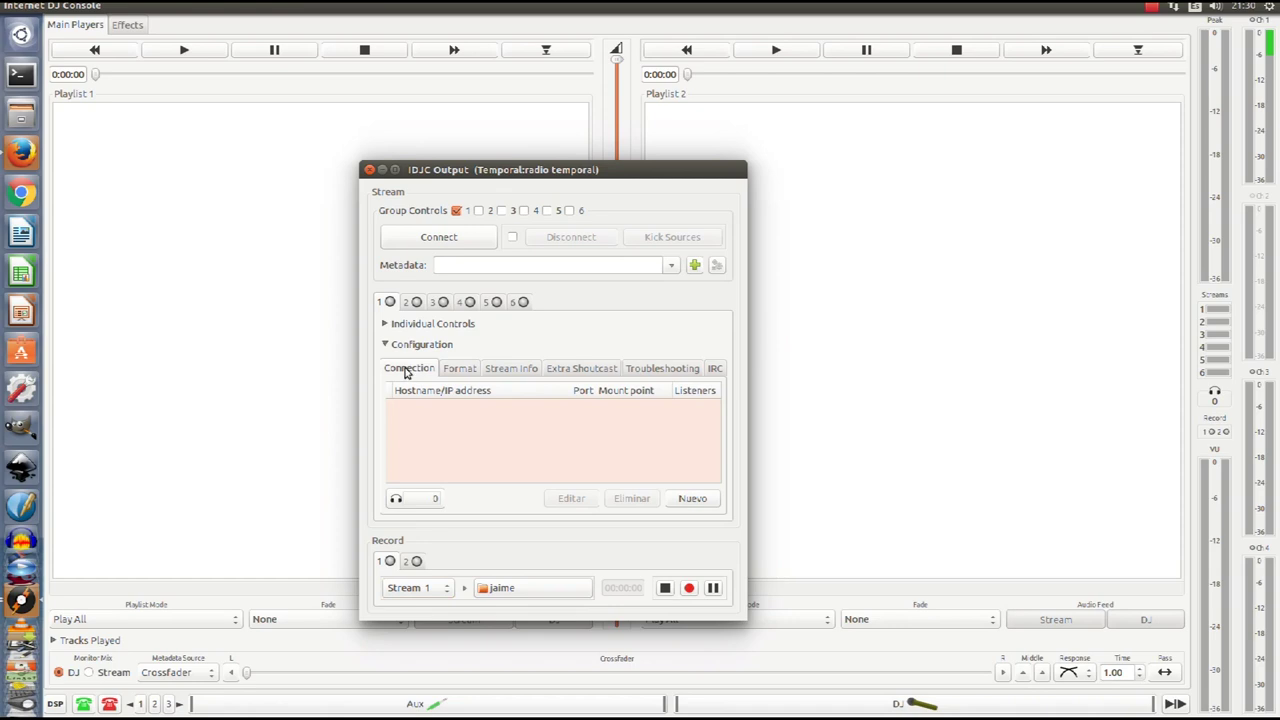
# - Create a new server connection for stream 1 with hostname 95.154.202.117 and port 4219, keeping the Listen2MyRadio control panel in Firefox visible behind it
pyautogui.click(694, 500)
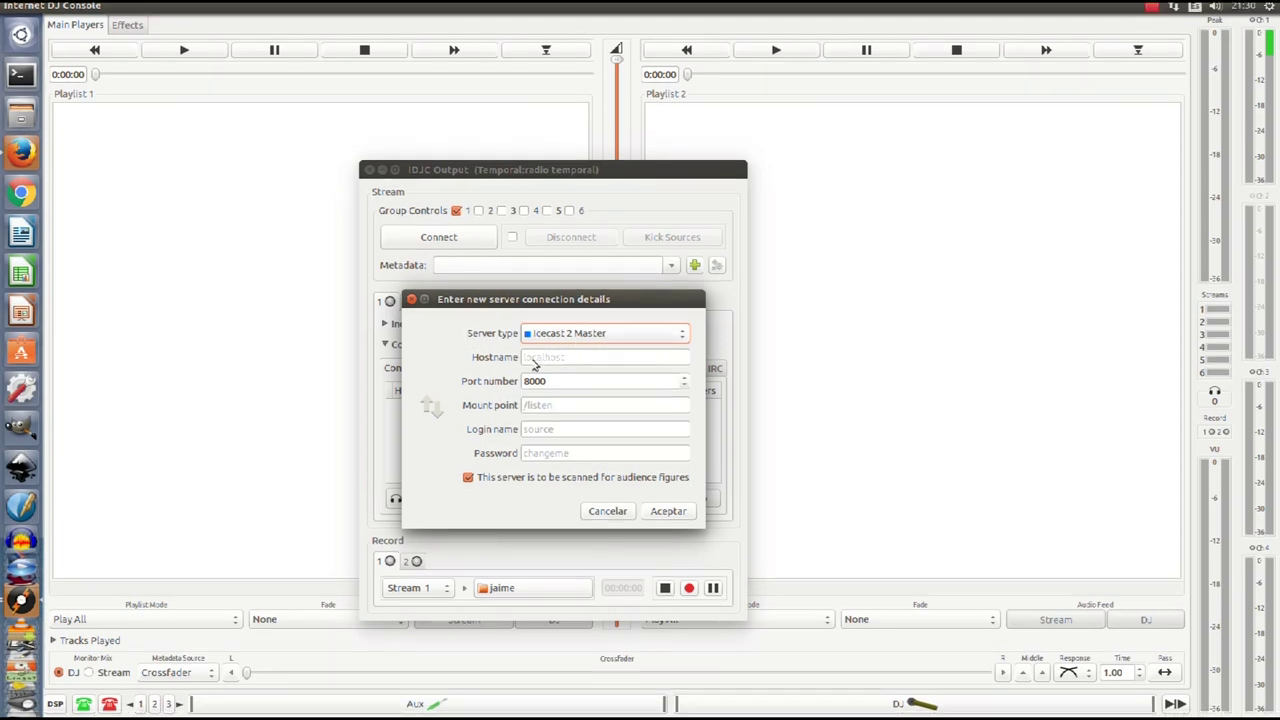
pyautogui.click(536, 361)
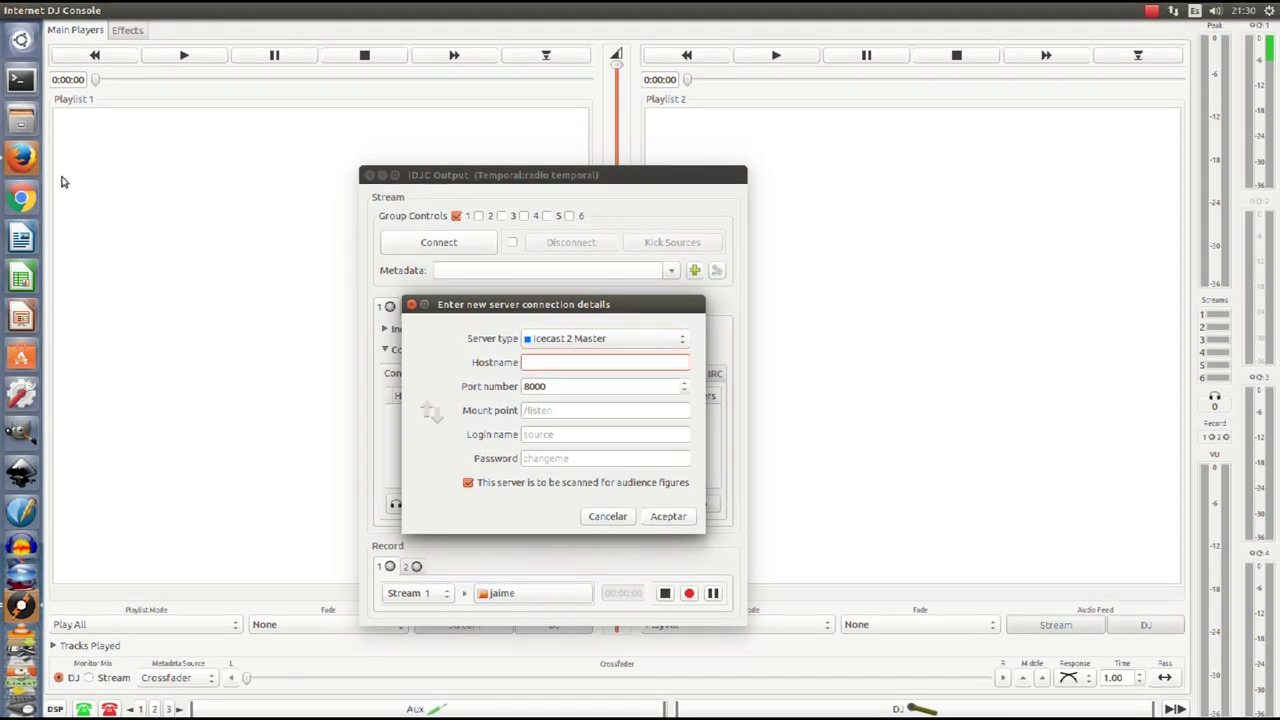
pyautogui.click(27, 160)
pyautogui.click(21, 596)
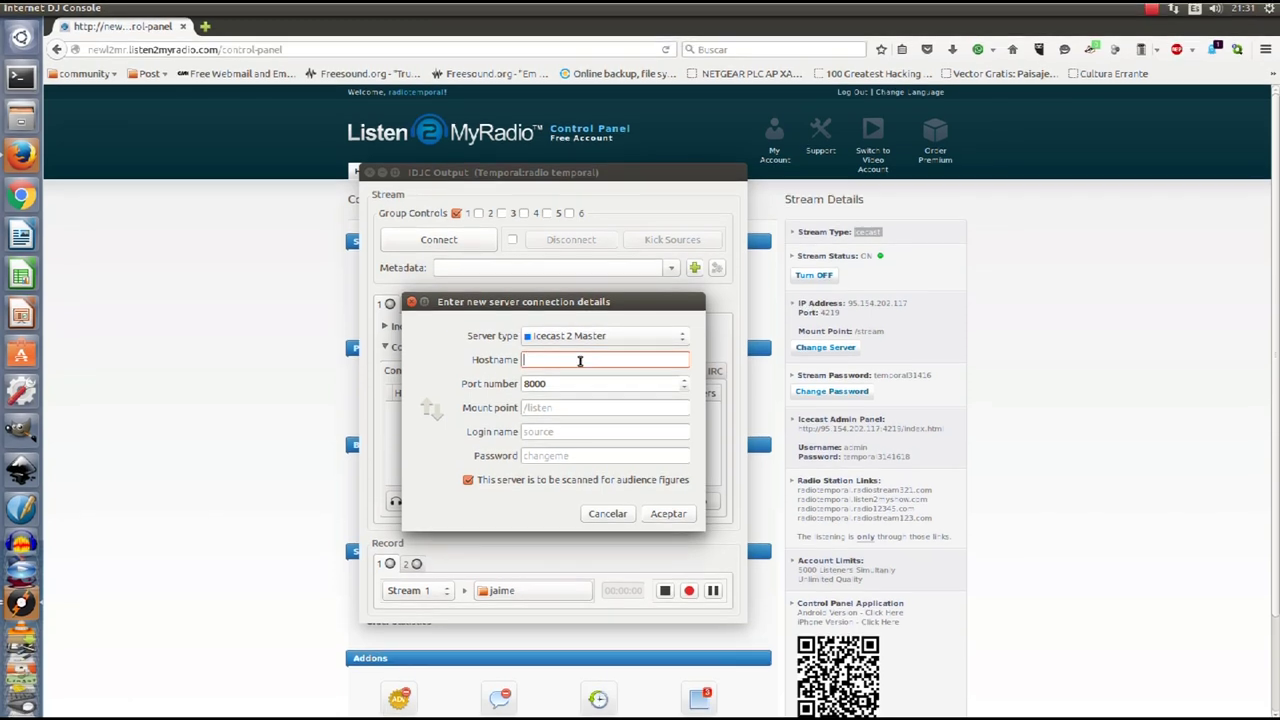
pyautogui.write('9')
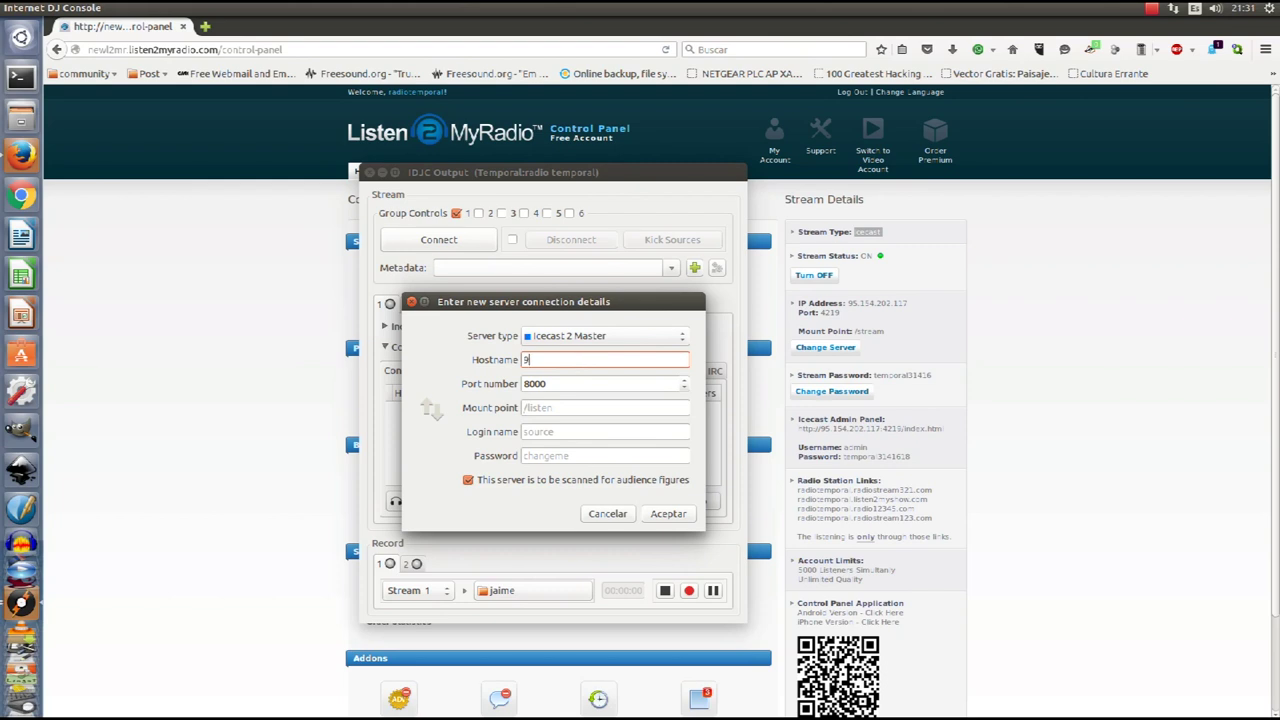
pyautogui.write('5.154.202.117')
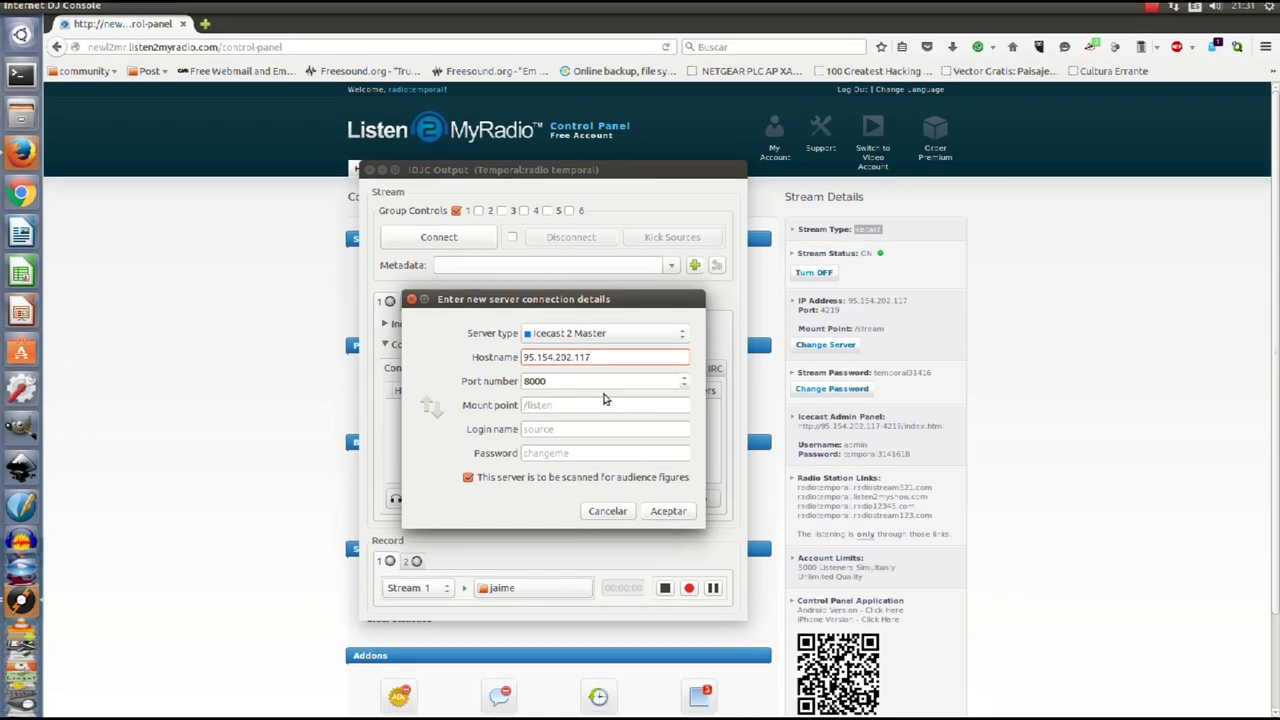
pyautogui.doubleClick(556, 383)
pyautogui.write('4219')
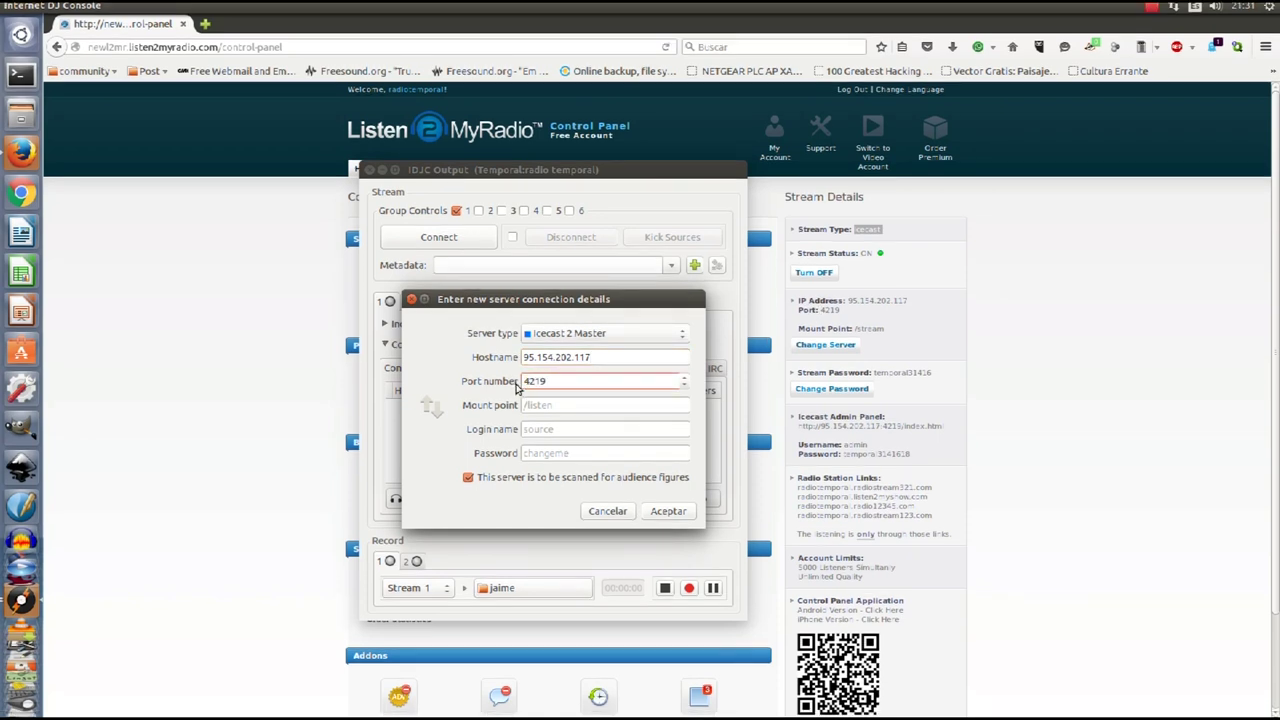
# - Set the new server connection's mount point to radiotemporal.mp3
pyautogui.click(533, 405)
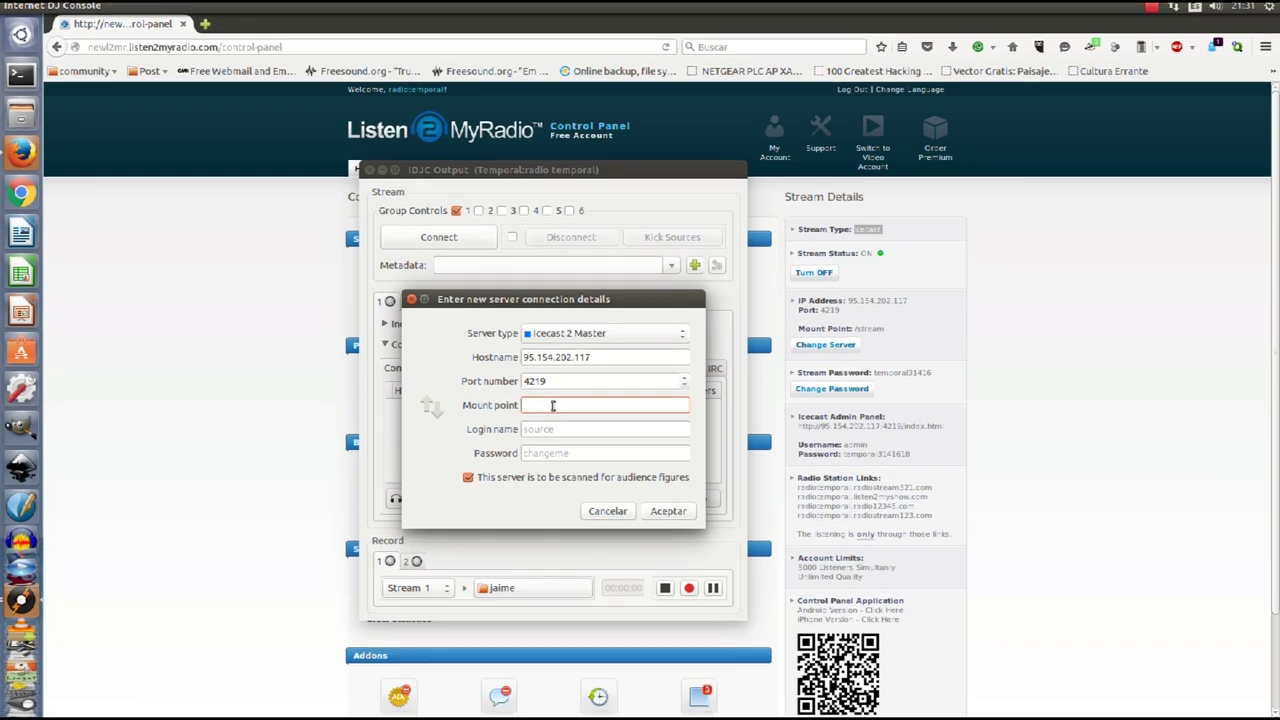
pyautogui.write('/st')
pyautogui.press('BackSpace')
pyautogui.press('BackSpace')
pyautogui.write('radiotemporal.mp3')
# - Leave the login name empty, enter the stream password, accept the server details and connect stream 1
pyautogui.click(586, 430)
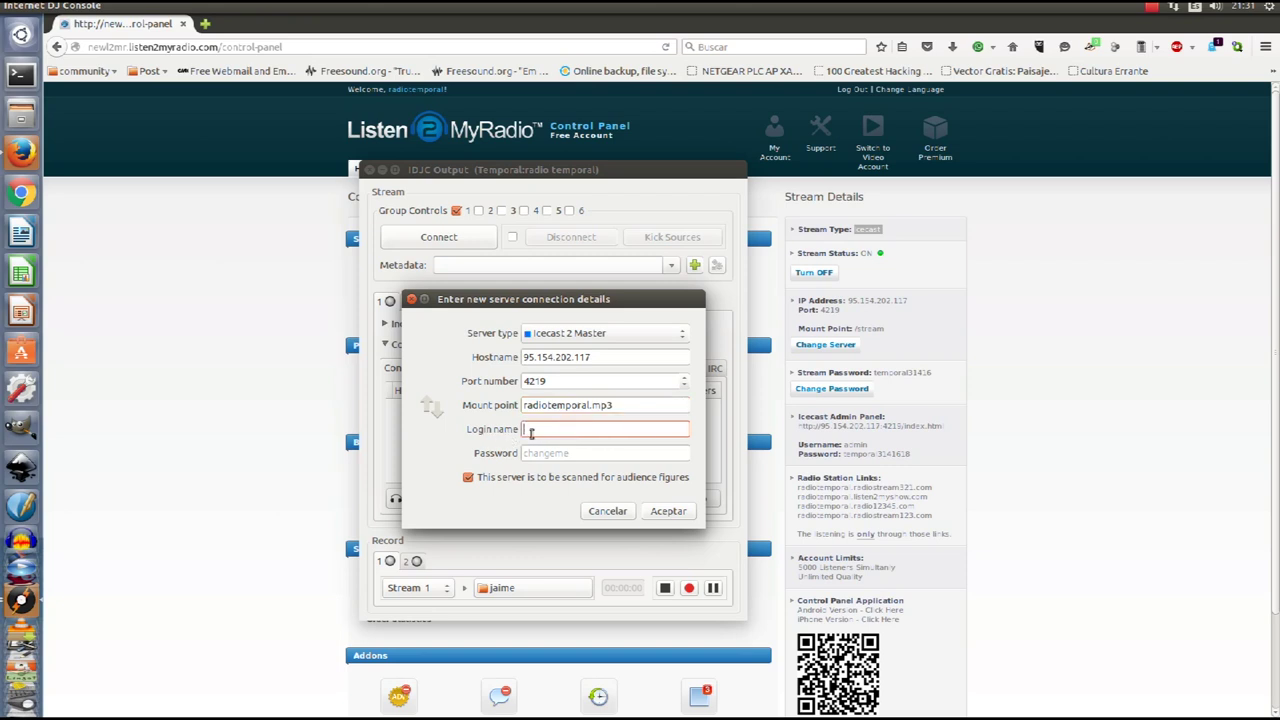
pyautogui.click(545, 453)
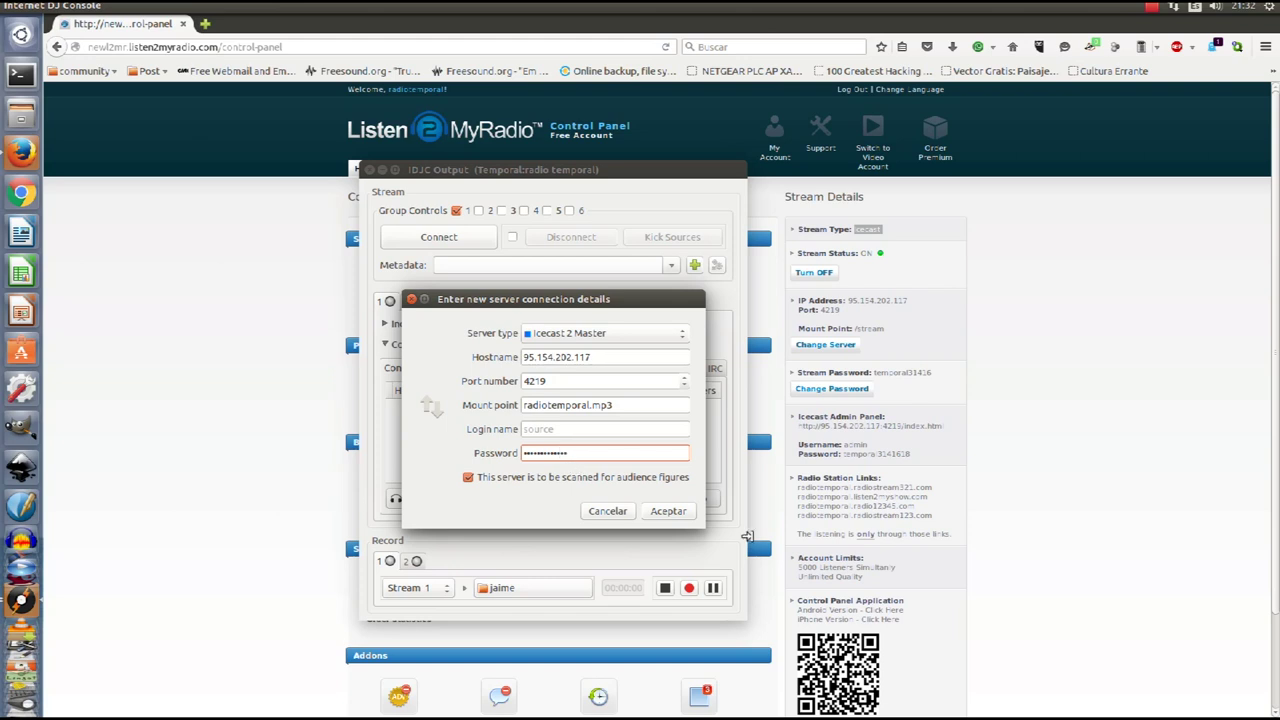
pyautogui.click(685, 514)
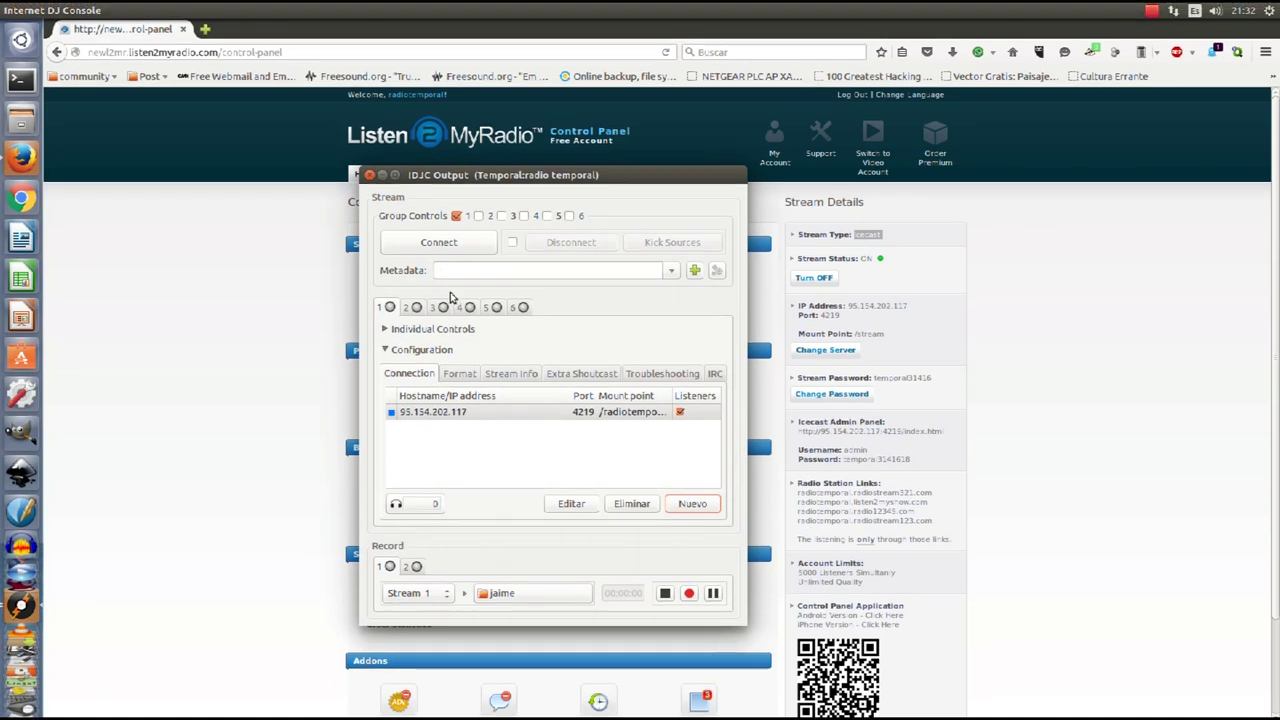
pyautogui.click(438, 248)
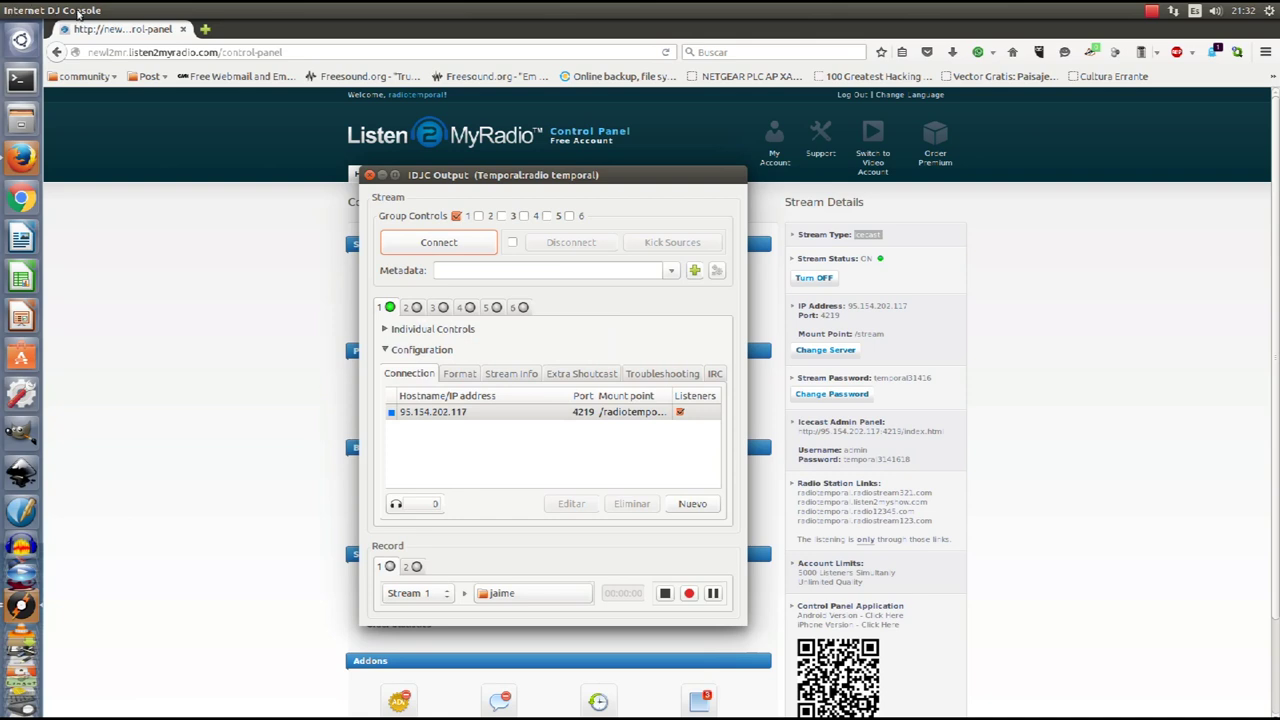
# - In Firefox, open the station page radiotemporal.radio12345.com, load its blocked audio player, and return to Internet DJ Console
pyautogui.press('Escape')
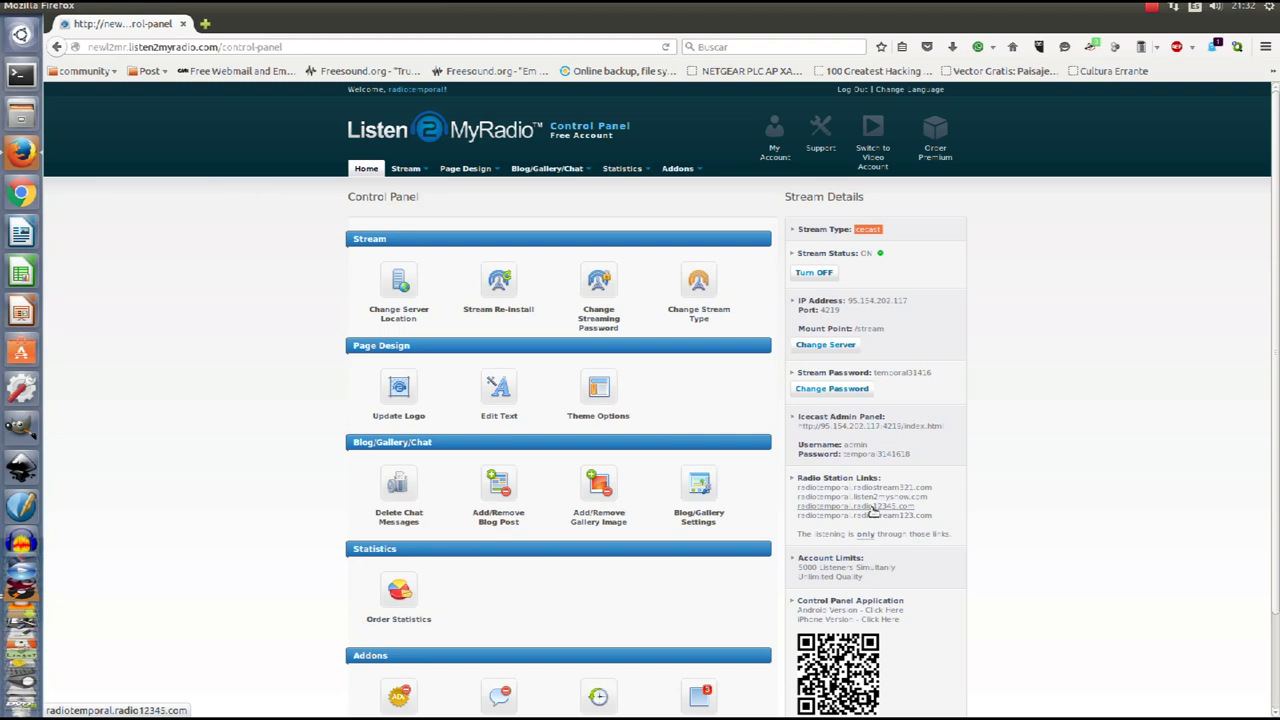
pyautogui.click(871, 508)
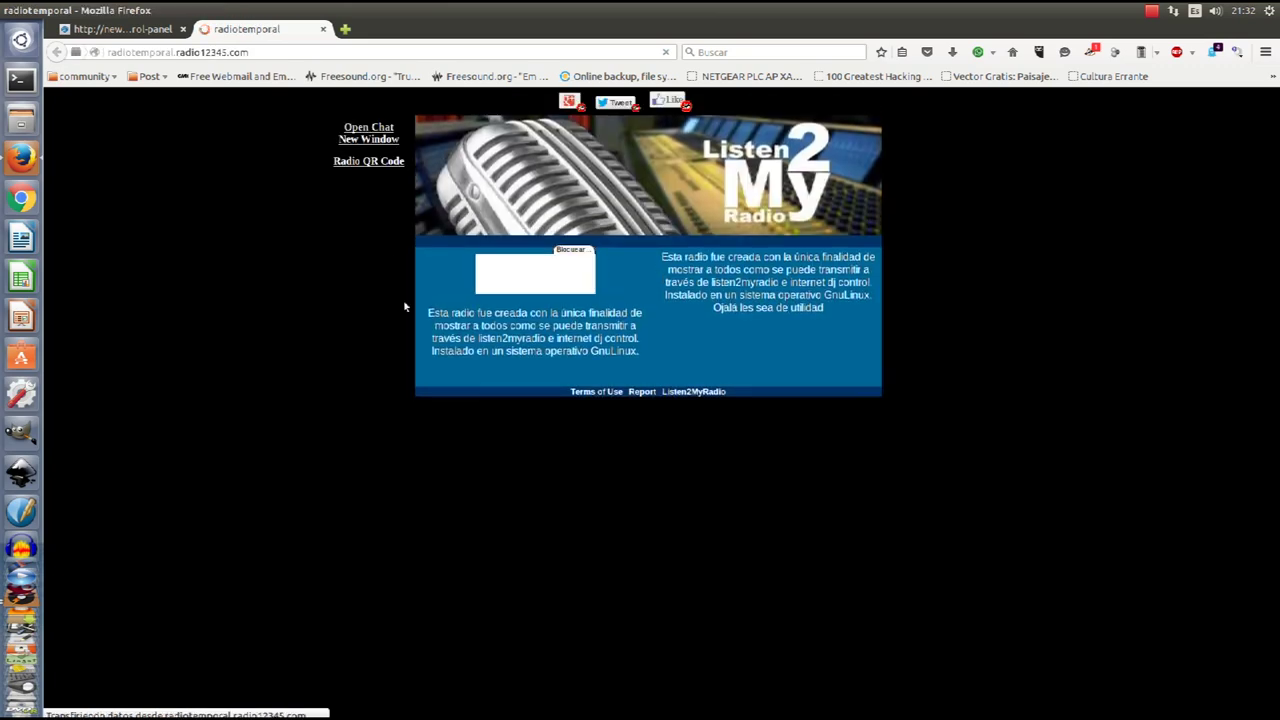
pyautogui.click(512, 293)
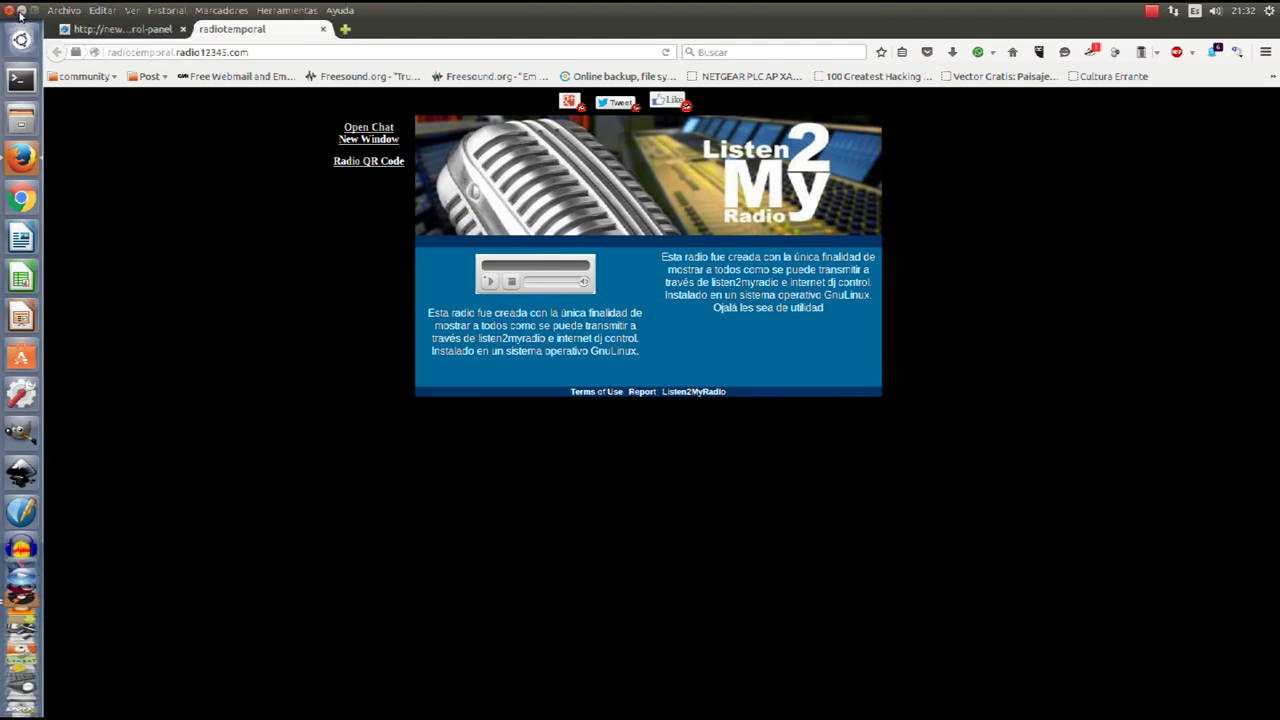
pyautogui.click(21, 11)
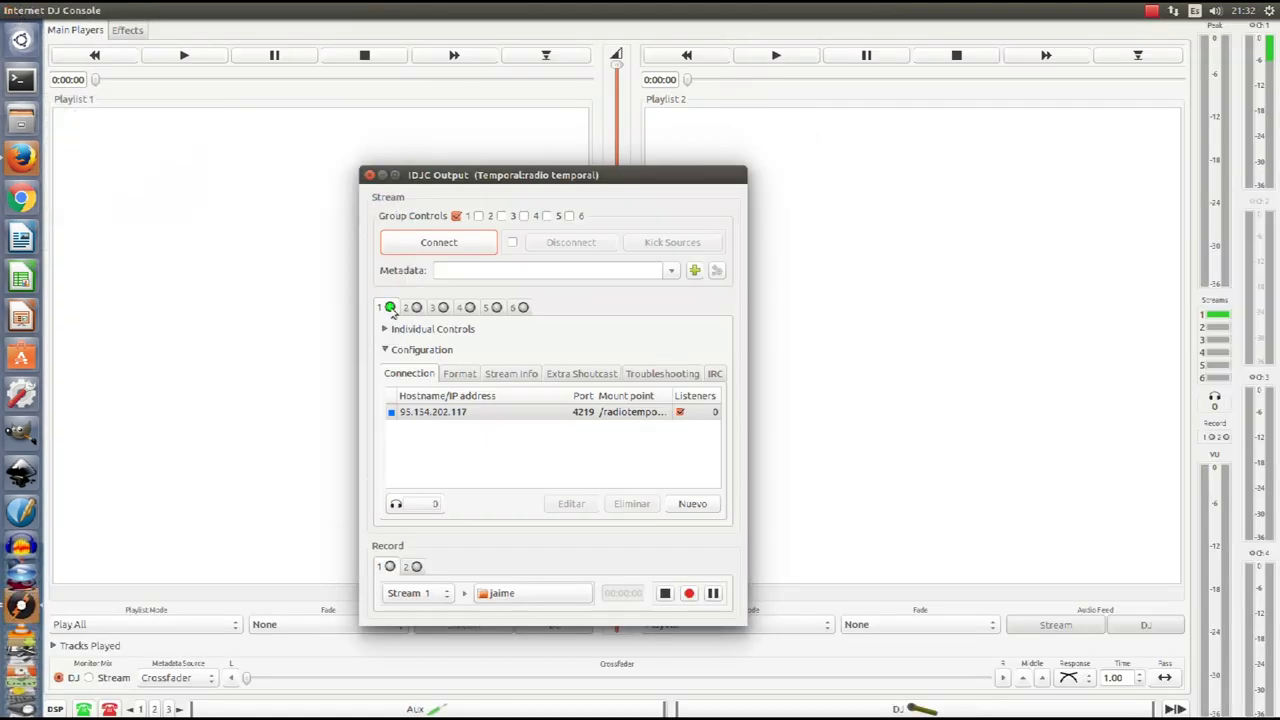
# - Minimize the output window and add the Jah9 - Steamers A Bubble for 1Xtra in Jamaica track from Descargas/rolas emm to Playlist 2
pyautogui.click(384, 179)
pyautogui.rightClick(764, 222)
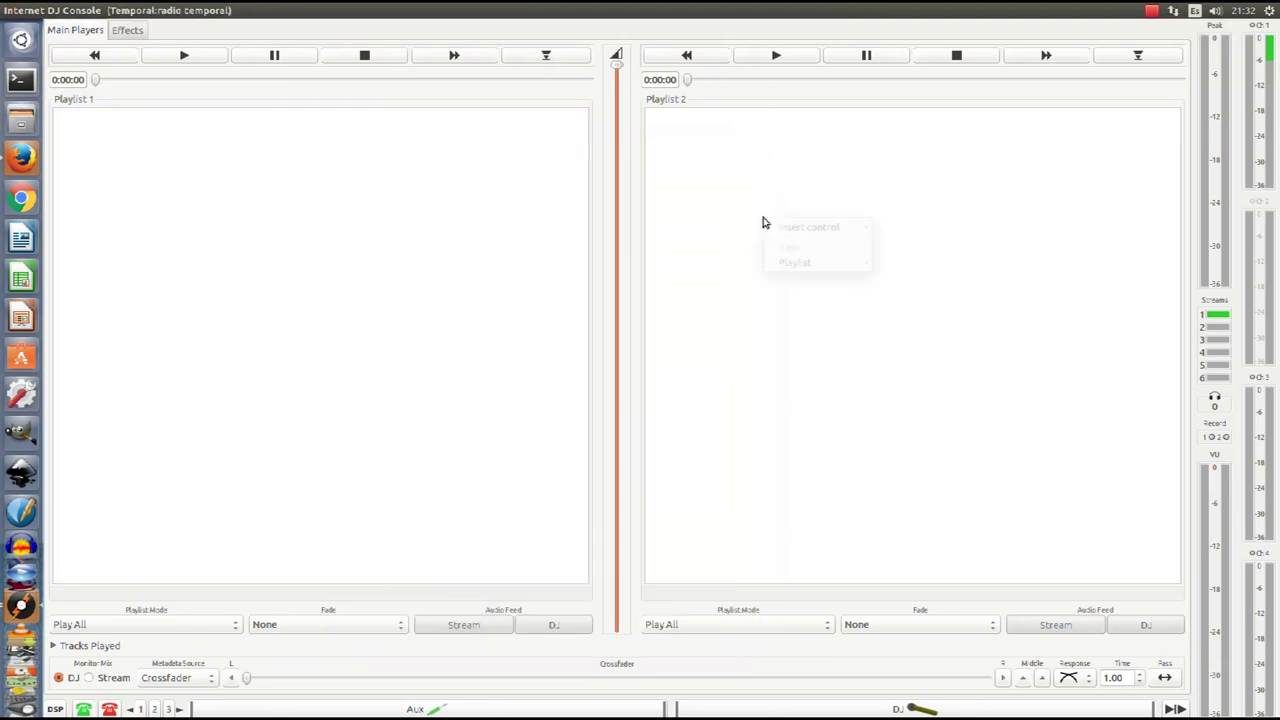
pyautogui.rightClick(693, 177)
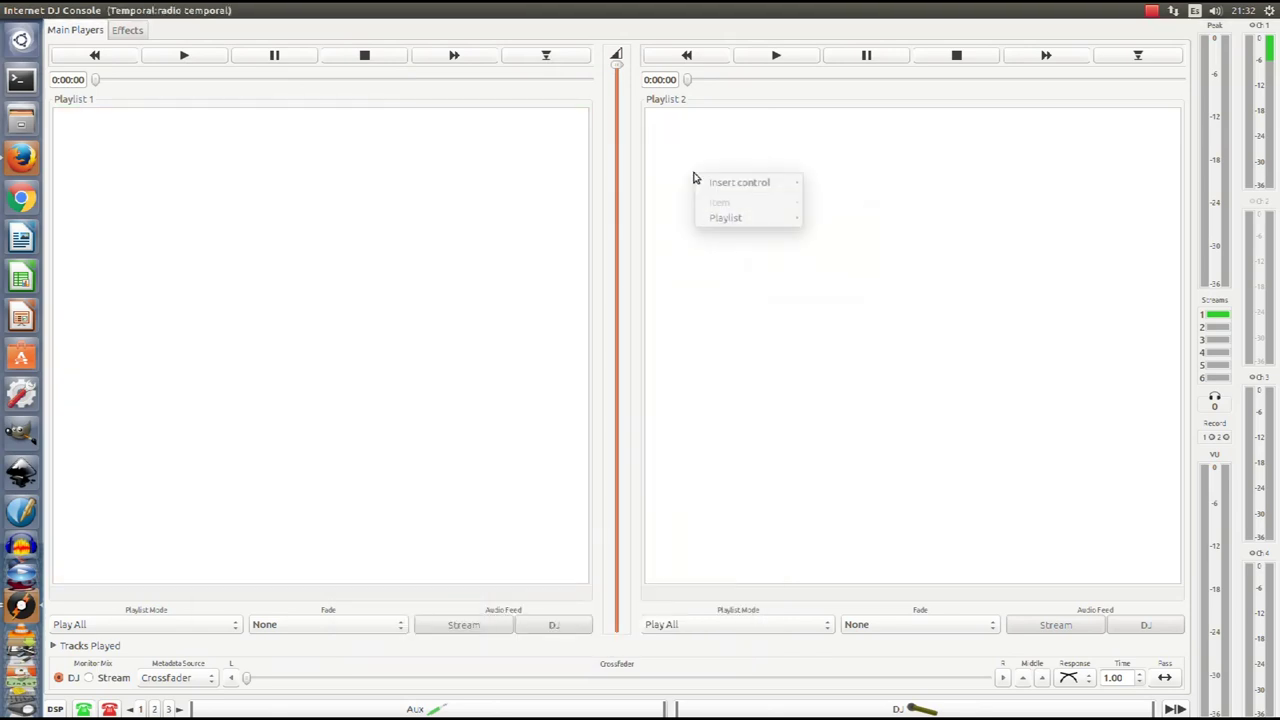
pyautogui.moveTo(723, 220)
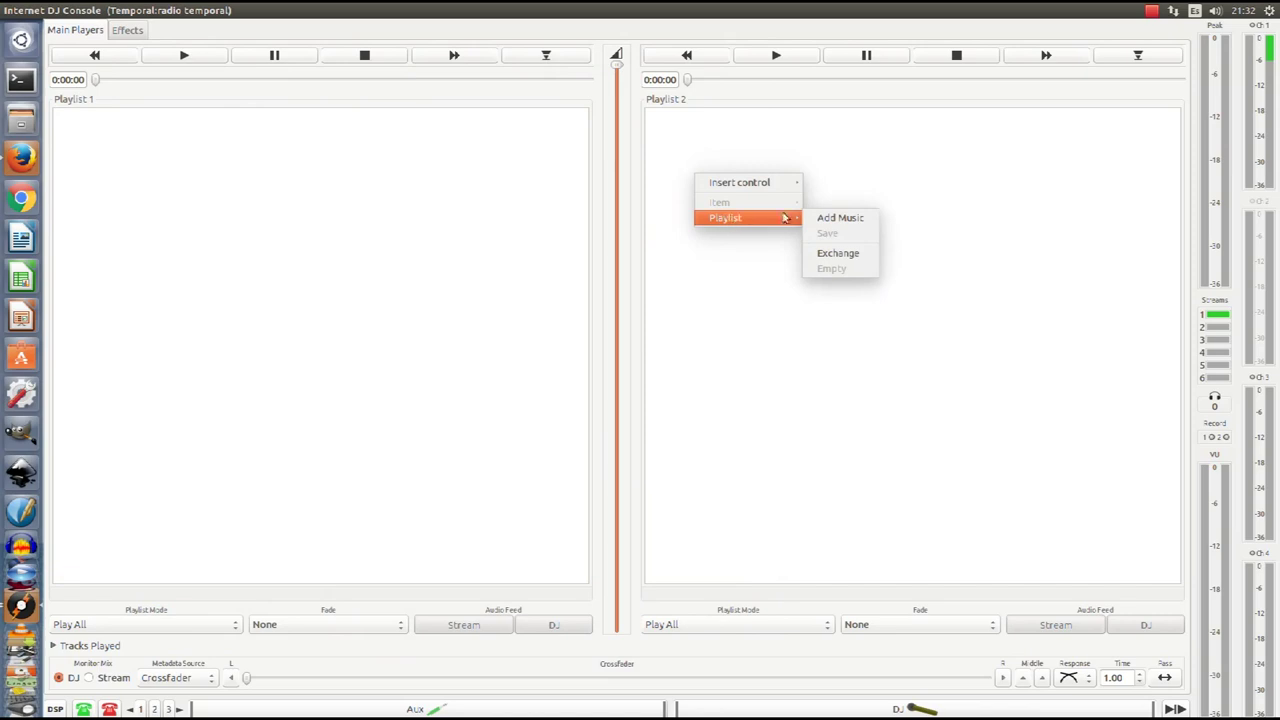
pyautogui.click(830, 217)
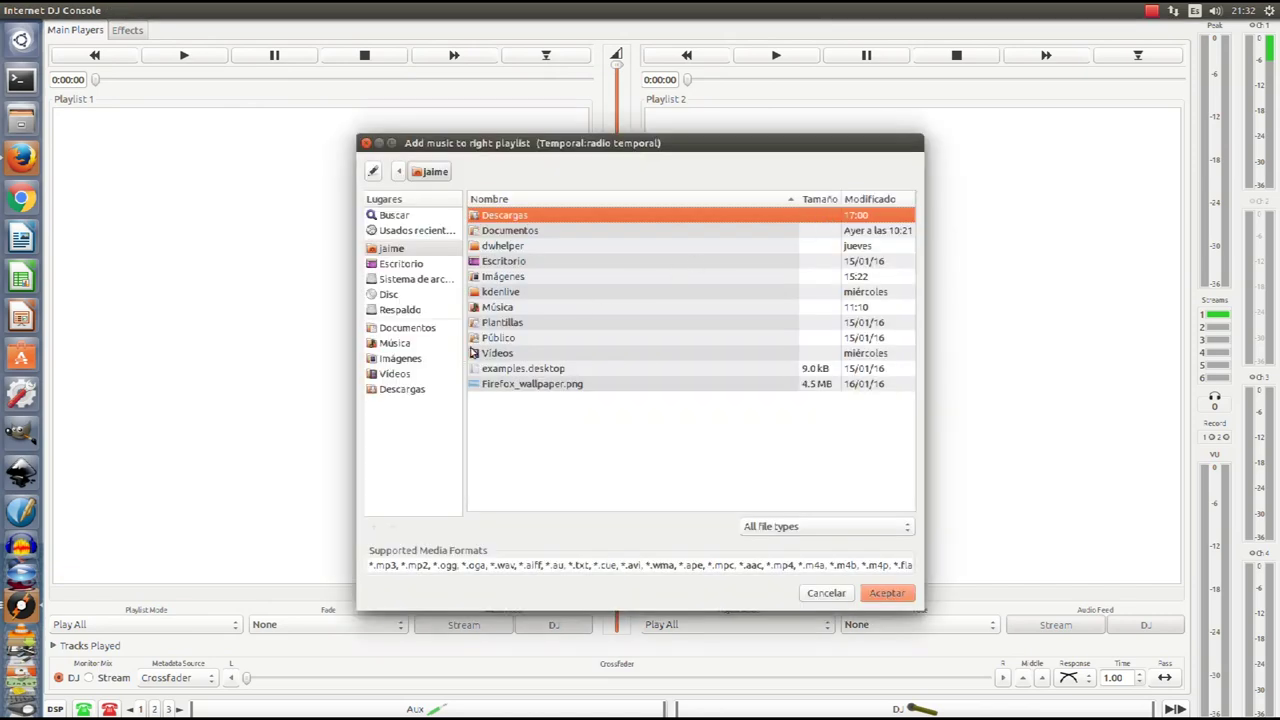
pyautogui.click(402, 389)
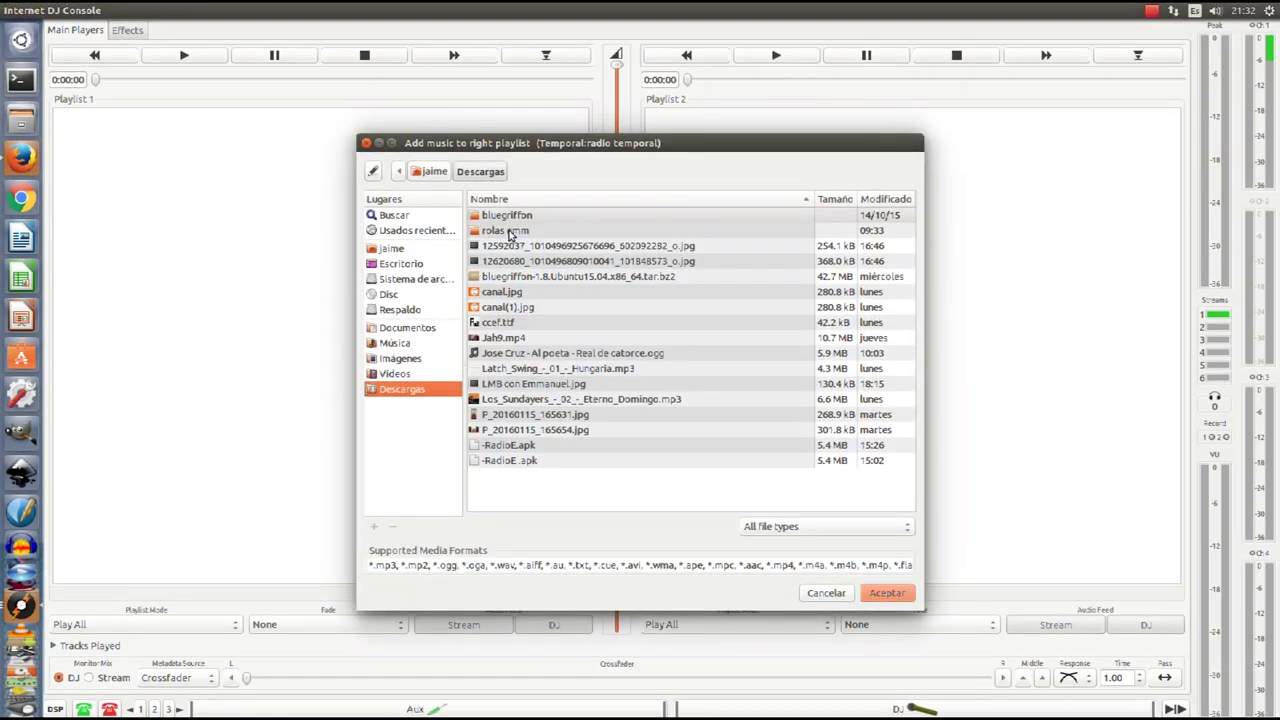
pyautogui.doubleClick(505, 231)
pyautogui.click(512, 261)
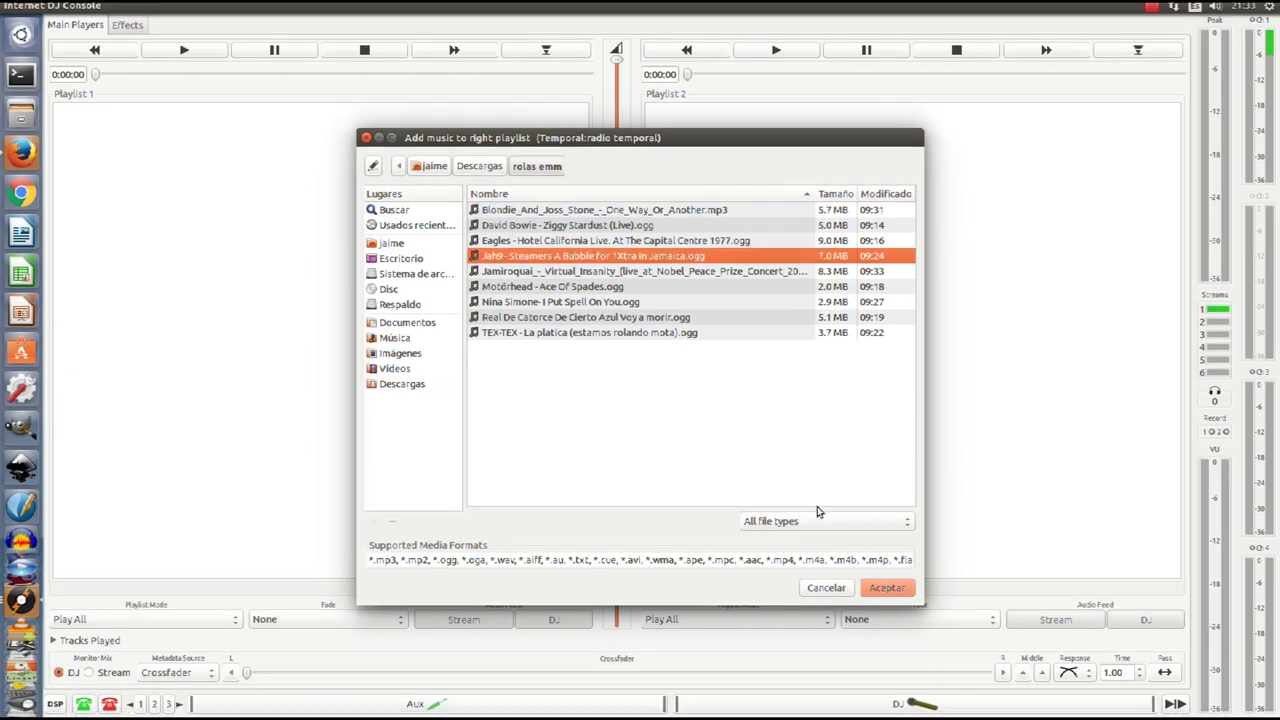
pyautogui.click(884, 593)
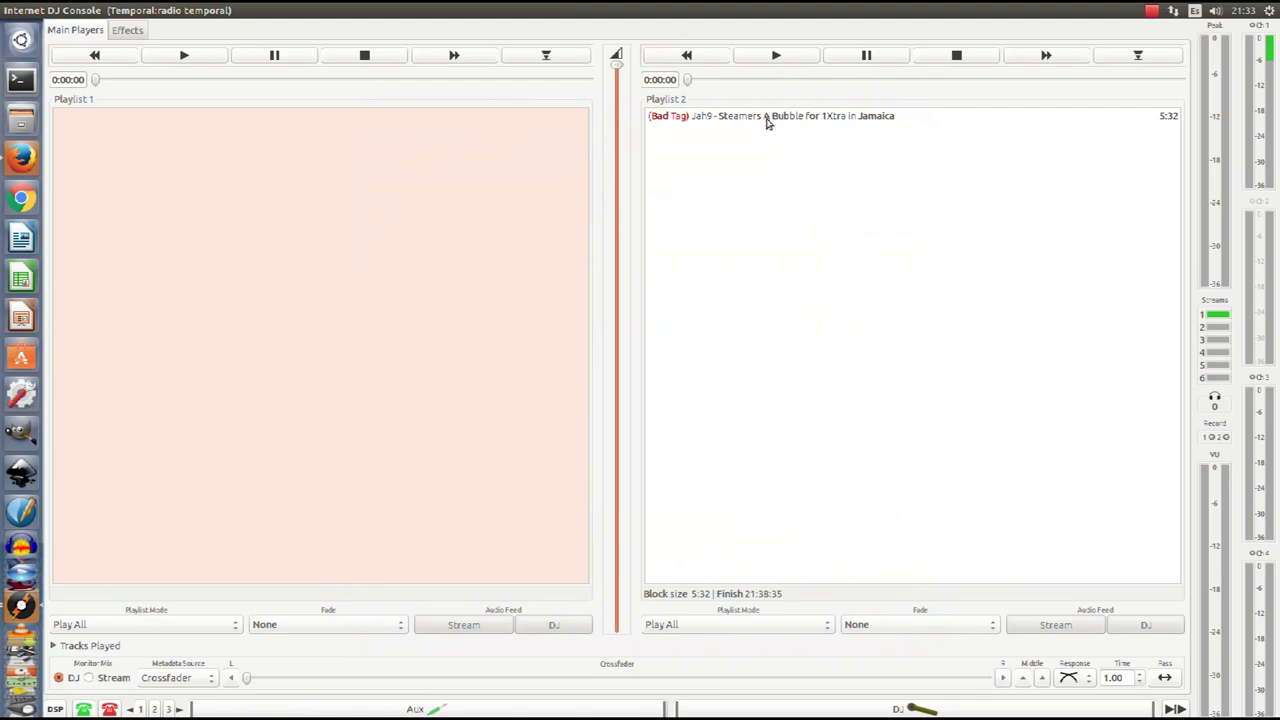
# - Select the Jah9 track, move the crossfader fully to the Playlist 2 side and start playing it
pyautogui.click(766, 112)
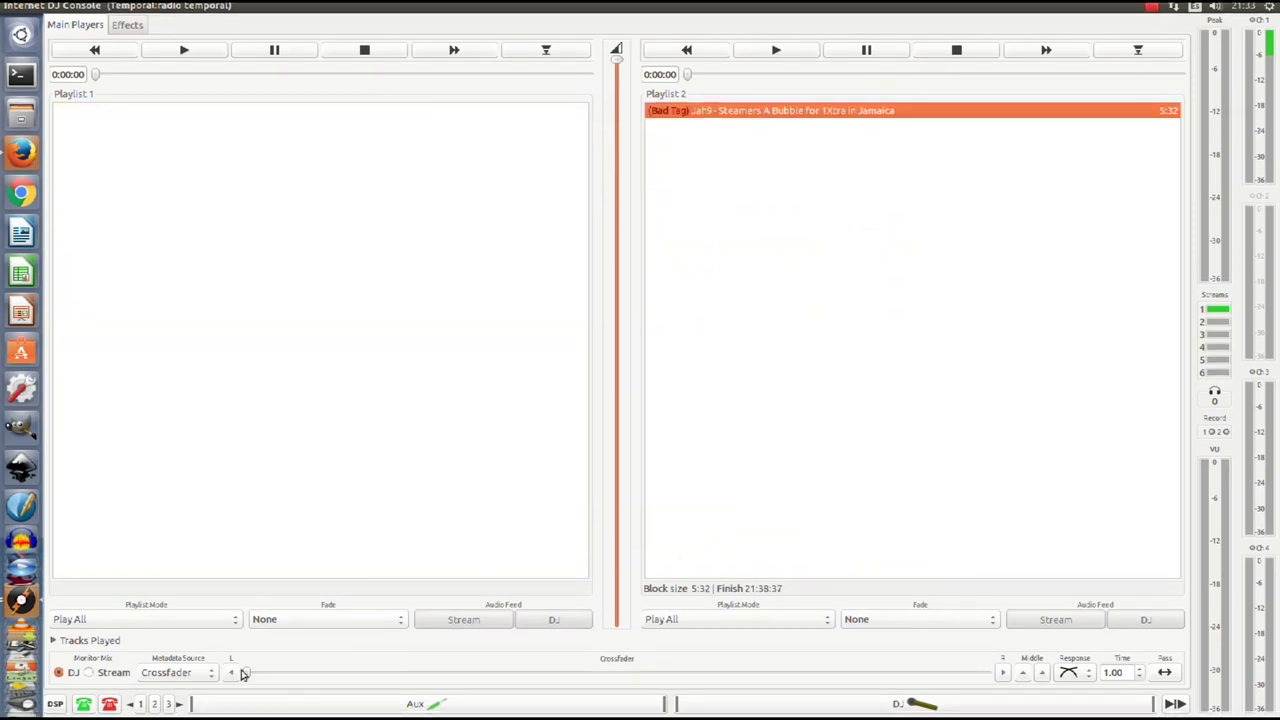
pyautogui.moveTo(248, 675); pyautogui.dragTo(996, 664)
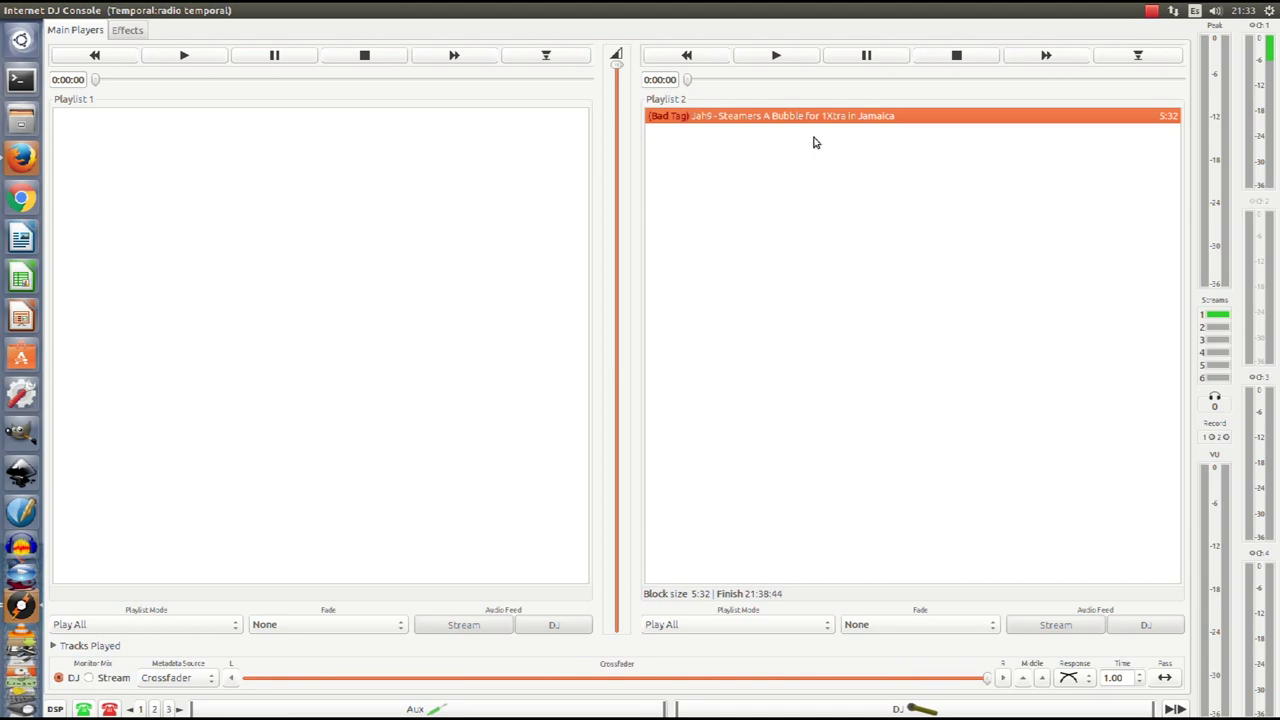
pyautogui.click(782, 57)
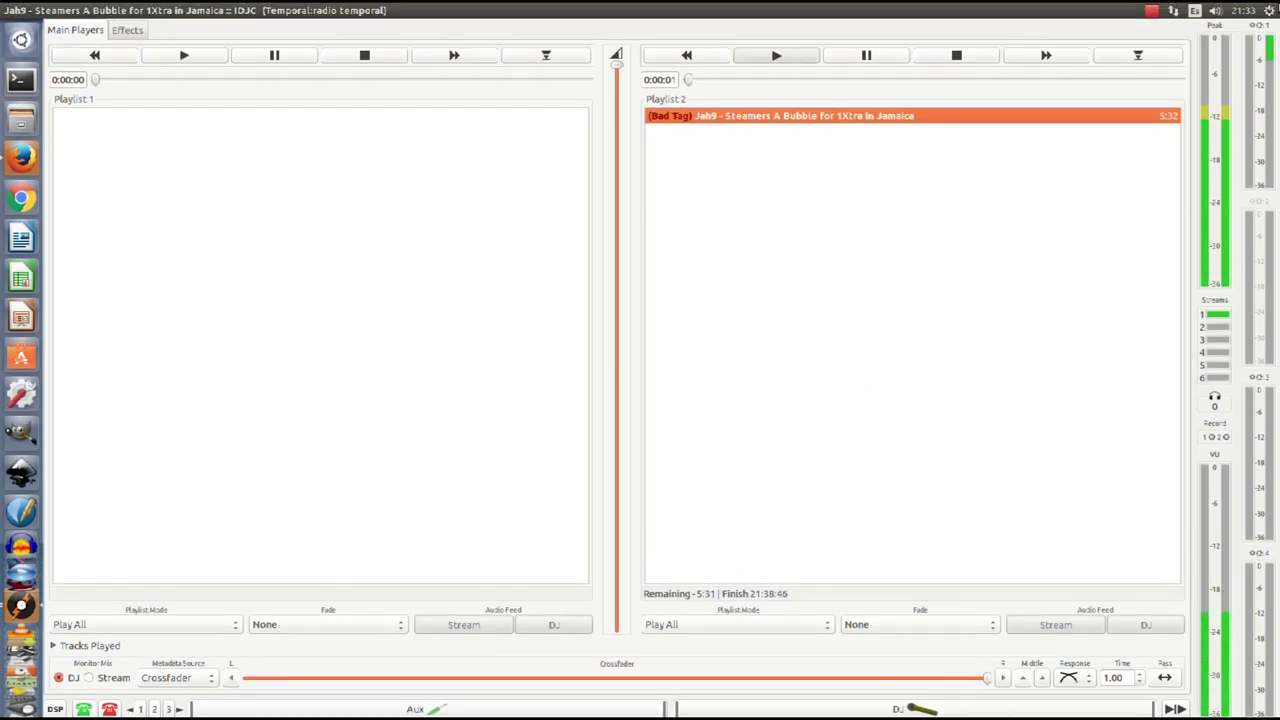